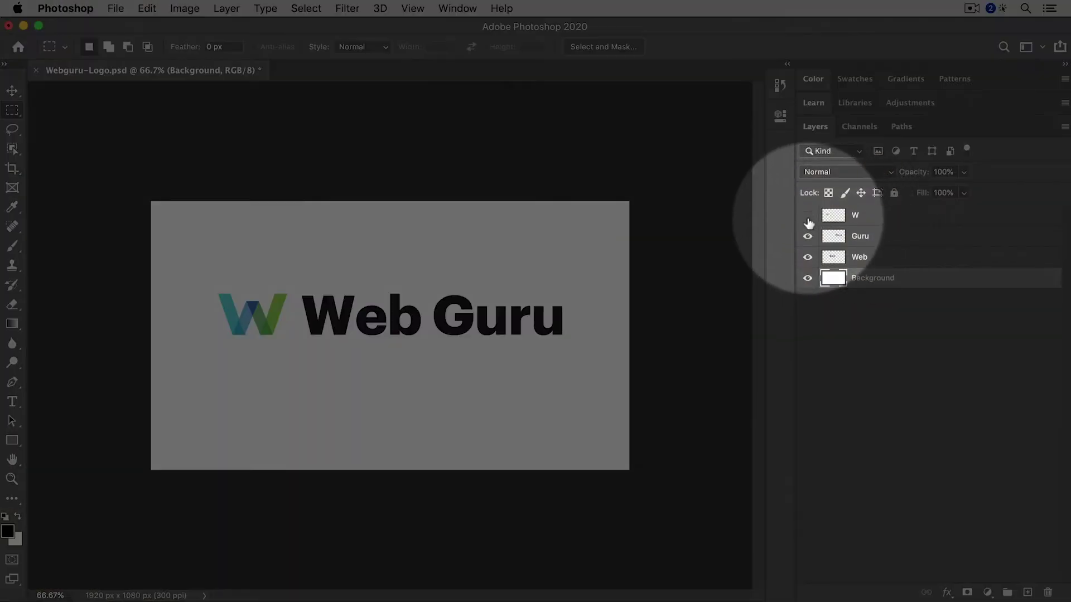
Hide the W, Guru and Web layers one by one to inspect them, and show all the logo layers again.
{"action": "left_click", "coordinate": [807, 216]}
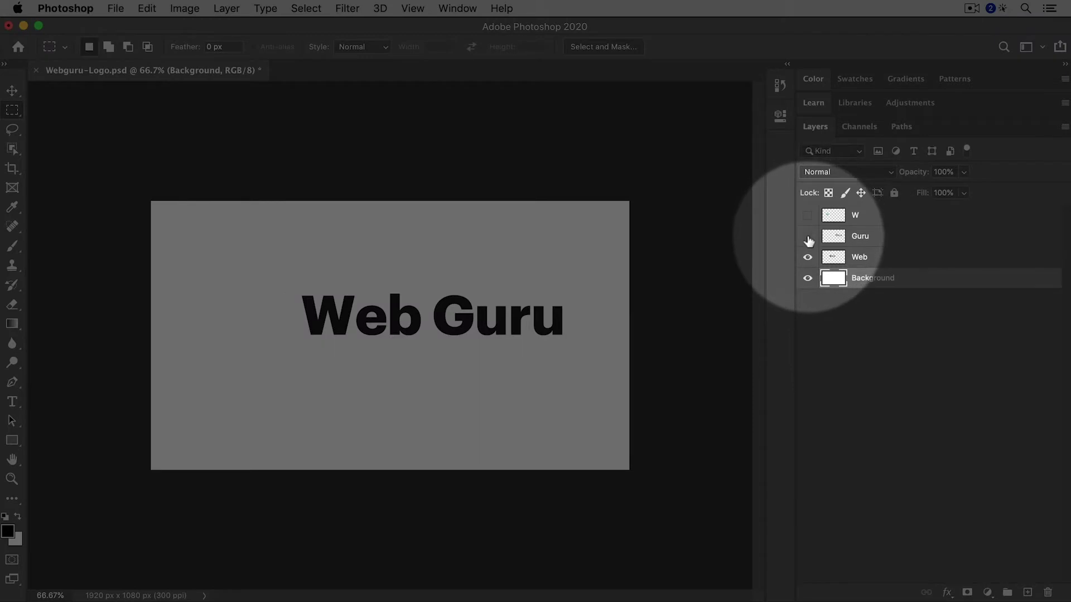
{"action": "left_click", "coordinate": [807, 239]}
{"action": "left_click", "coordinate": [807, 259]}
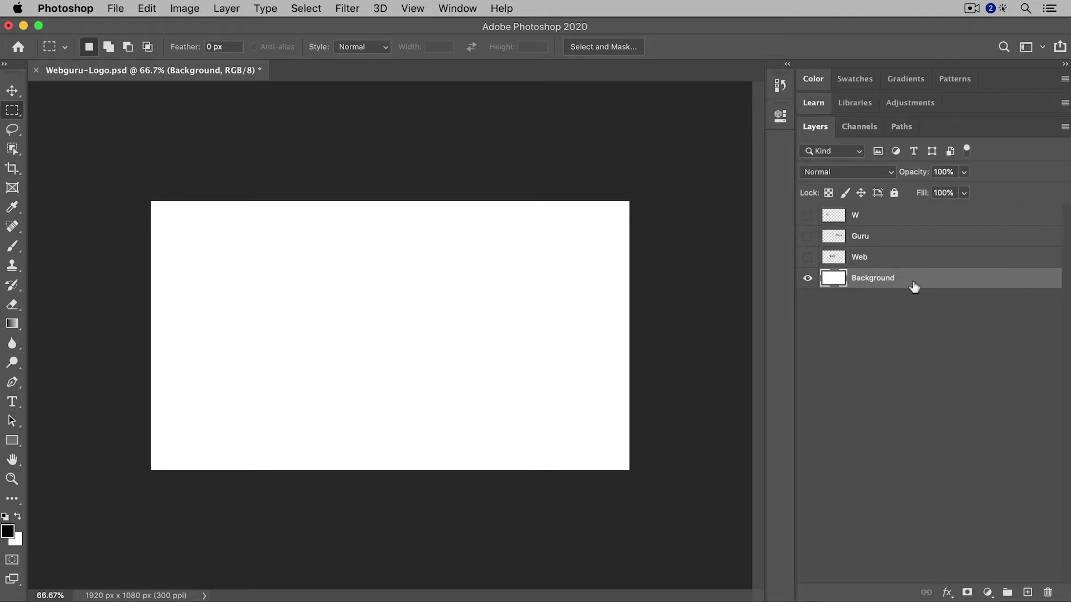
{"action": "left_click", "coordinate": [807, 279], "text": "alt"}
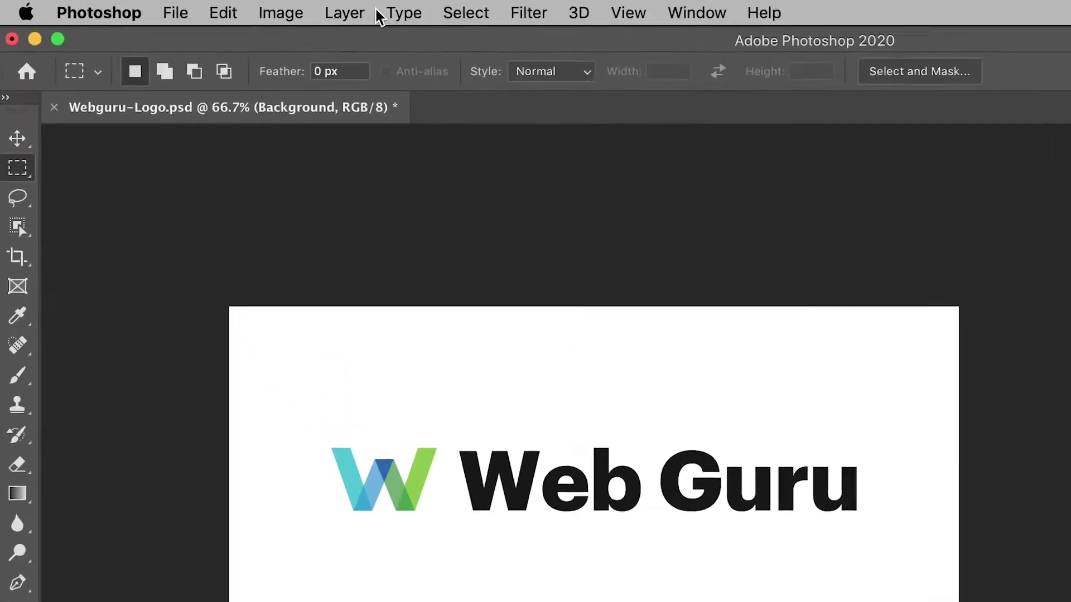
Check the logo document's canvas width and height in the Canvas Size settings, leaving them as they are.
{"action": "left_click", "coordinate": [186, 9]}
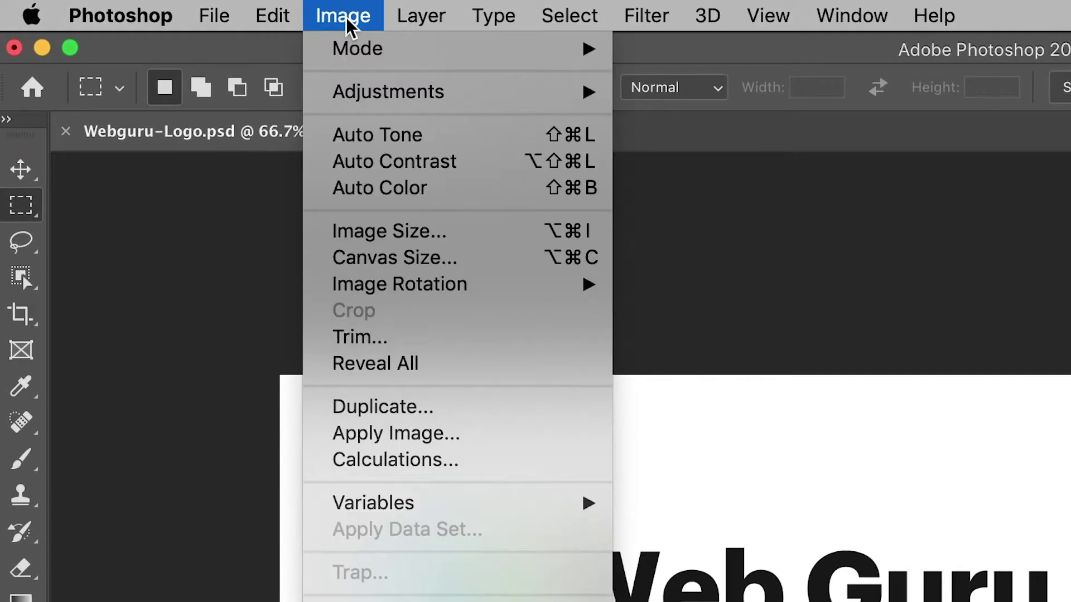
{"action": "left_click", "coordinate": [367, 261]}
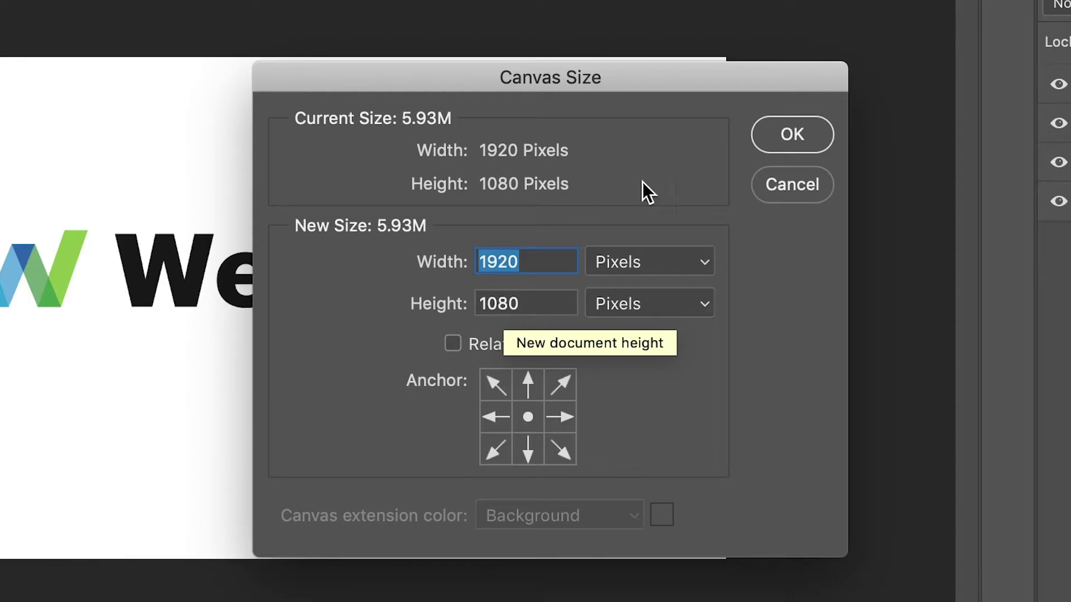
{"action": "left_click", "coordinate": [782, 140]}
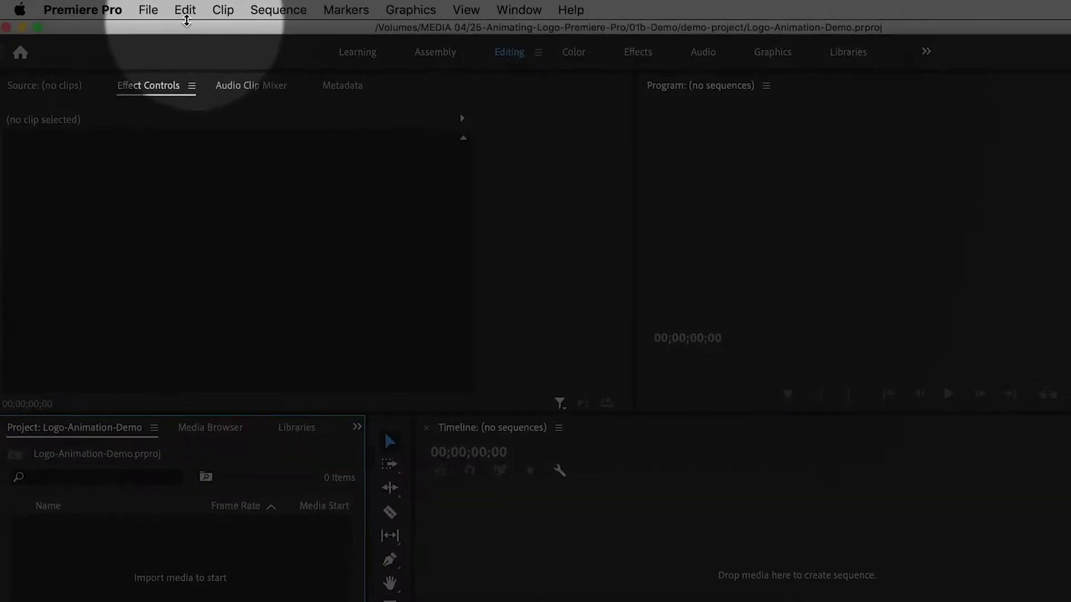
In Premiere Pro, import Webguru-Logo.psd from the demo-media folder as a Sequence with all layers at Document Size.
{"action": "left_click", "coordinate": [127, 10]}
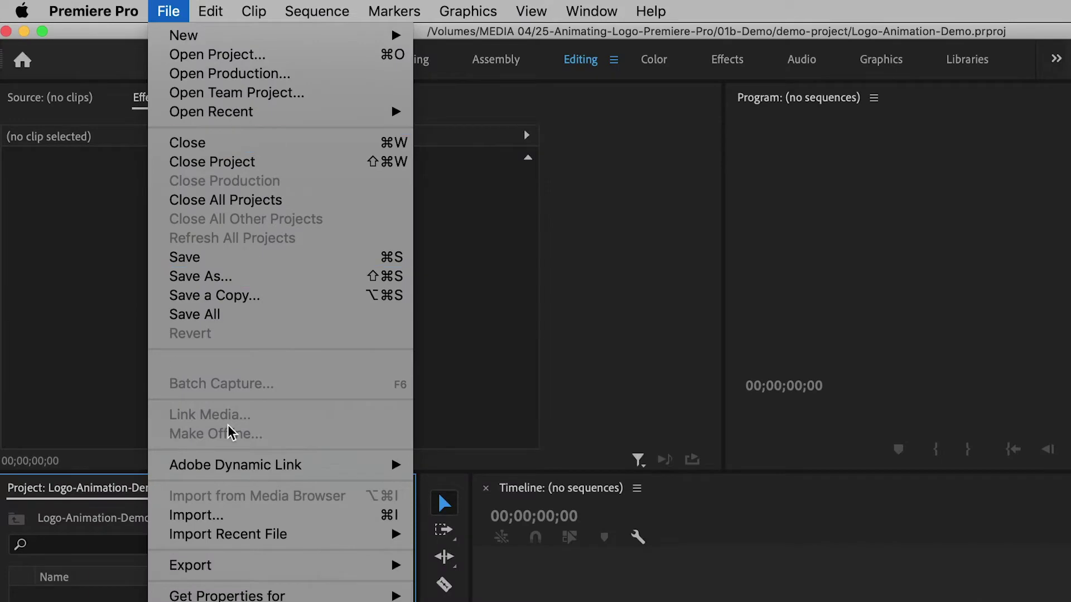
{"action": "left_click", "coordinate": [233, 522]}
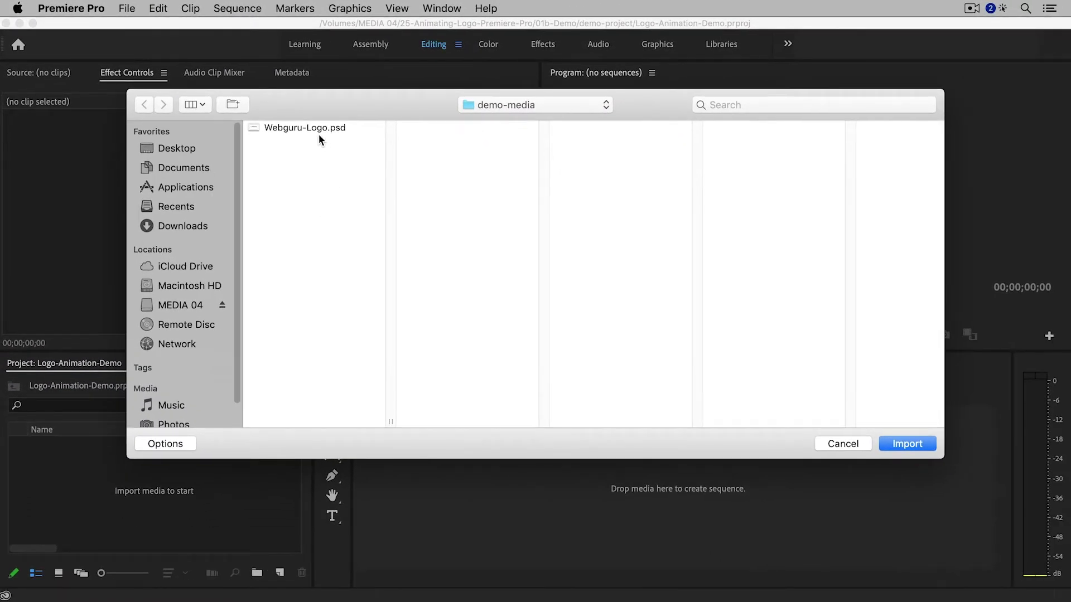
{"action": "double_click", "coordinate": [316, 129]}
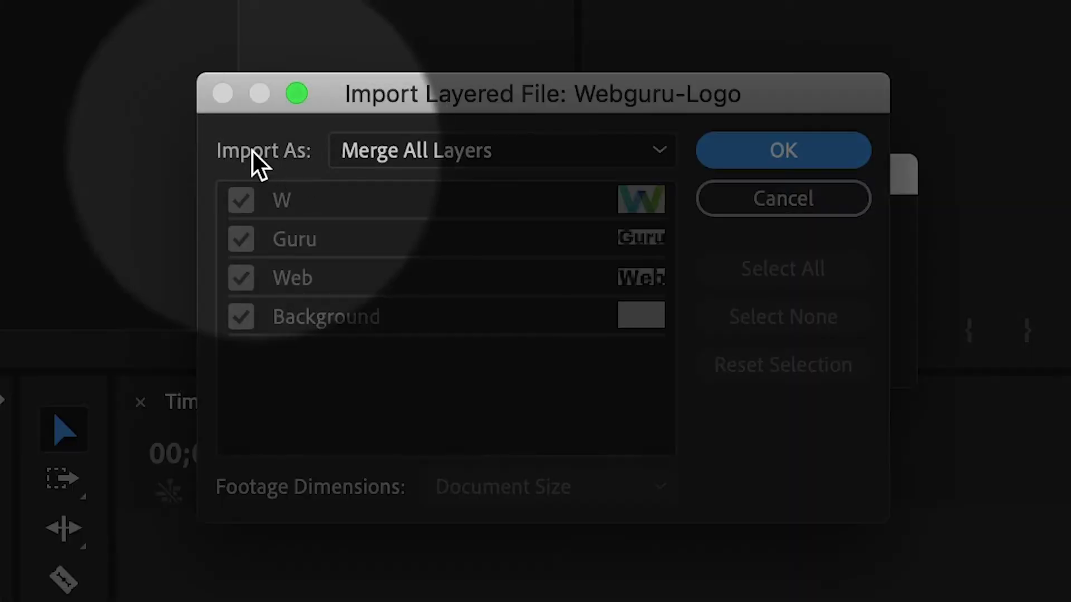
{"action": "left_click", "coordinate": [437, 153]}
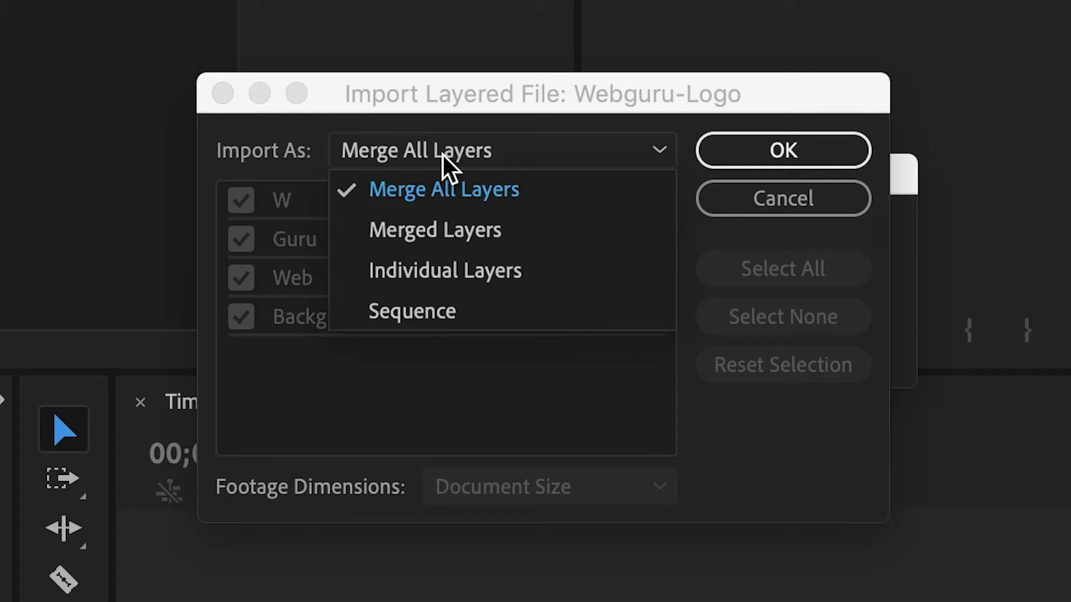
{"action": "left_click", "coordinate": [412, 310]}
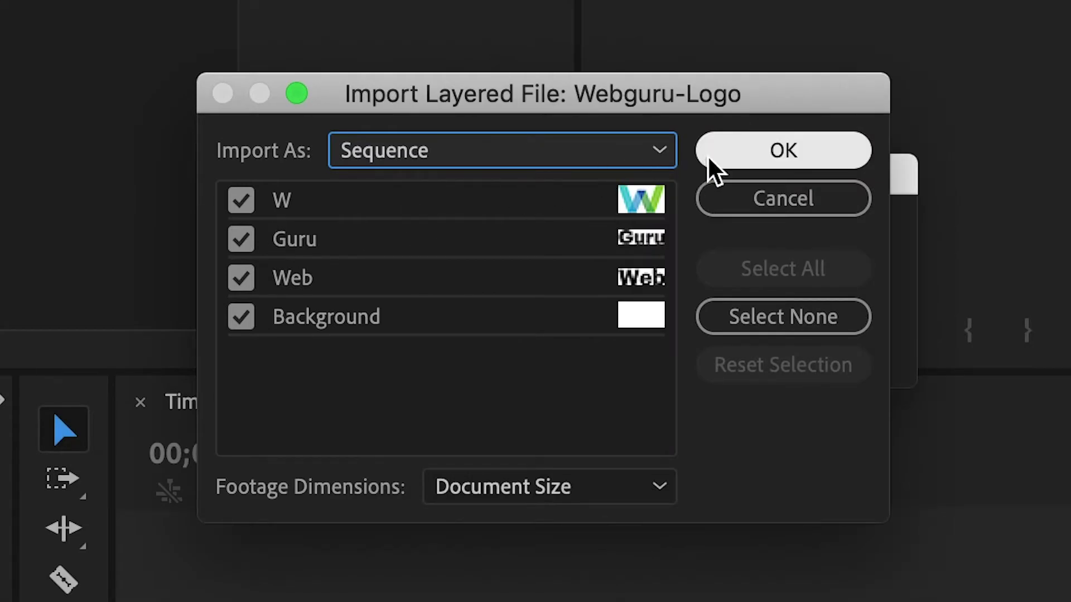
{"action": "left_click", "coordinate": [754, 153]}
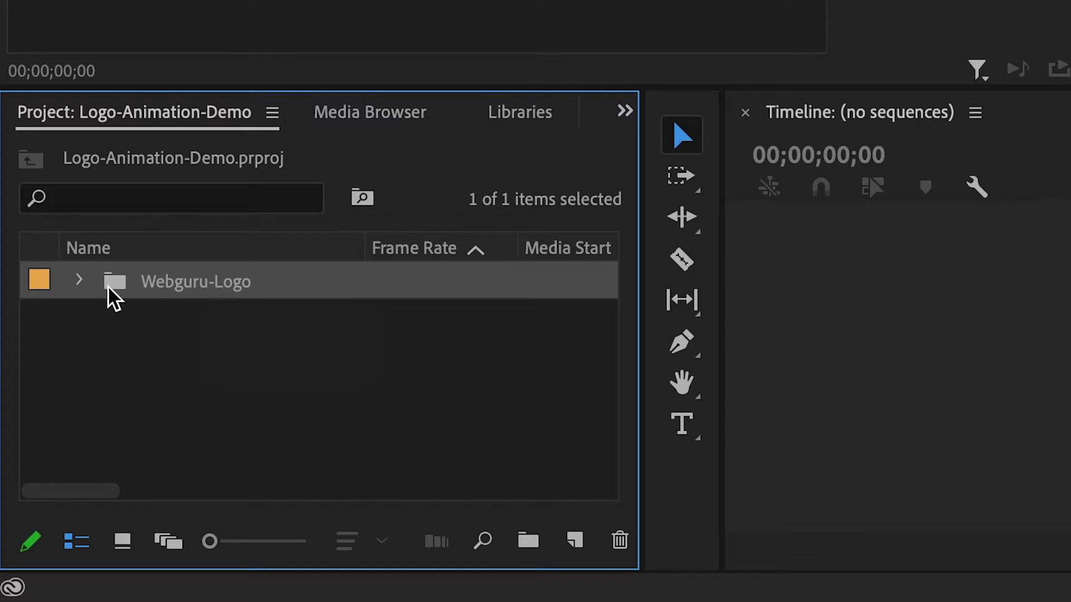
Expand the imported Webguru-Logo bin in list view and open its Webguru-Logo sequence in the timeline.
{"action": "left_click", "coordinate": [79, 280]}
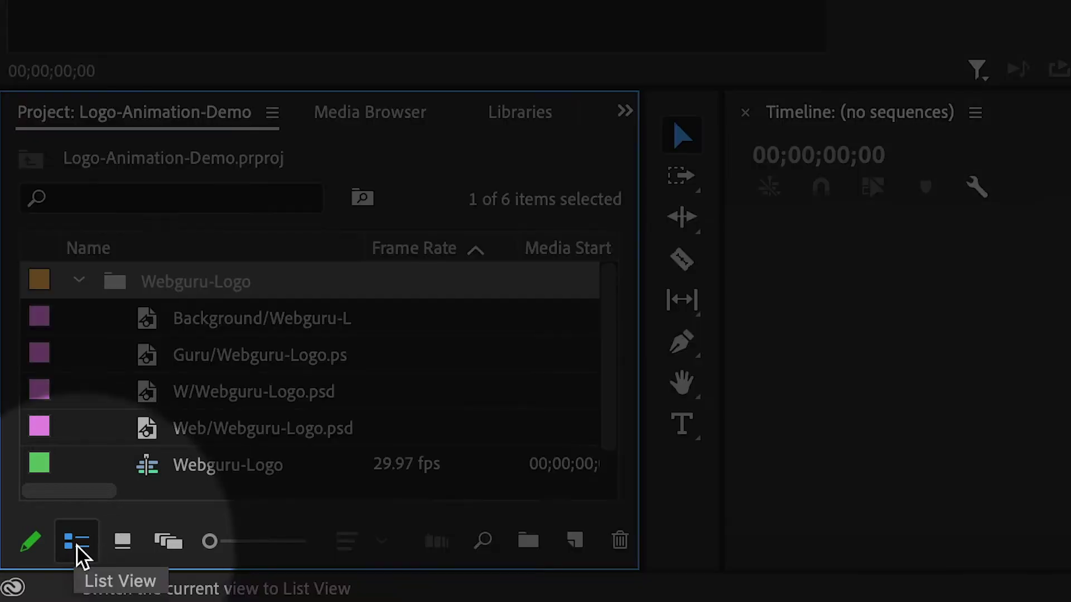
{"action": "left_click", "coordinate": [119, 545]}
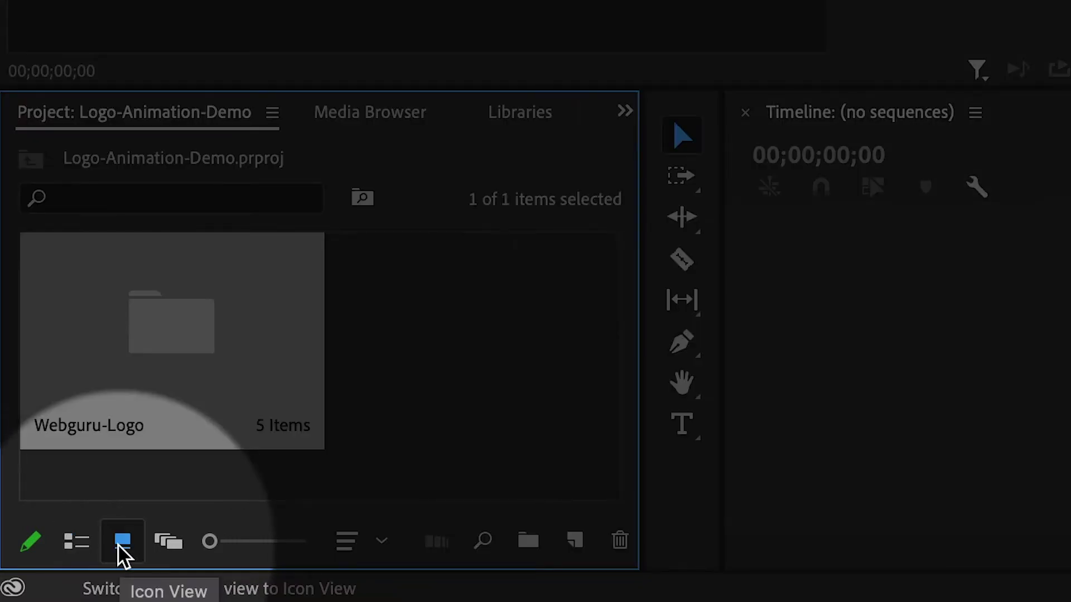
{"action": "left_click", "coordinate": [82, 542]}
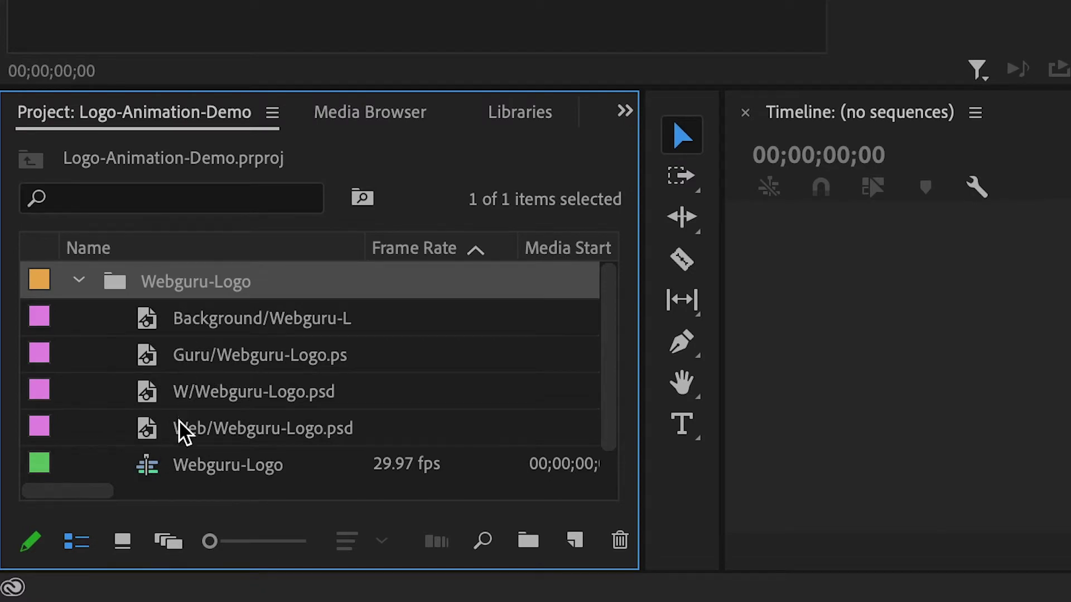
{"action": "left_click", "coordinate": [196, 479]}
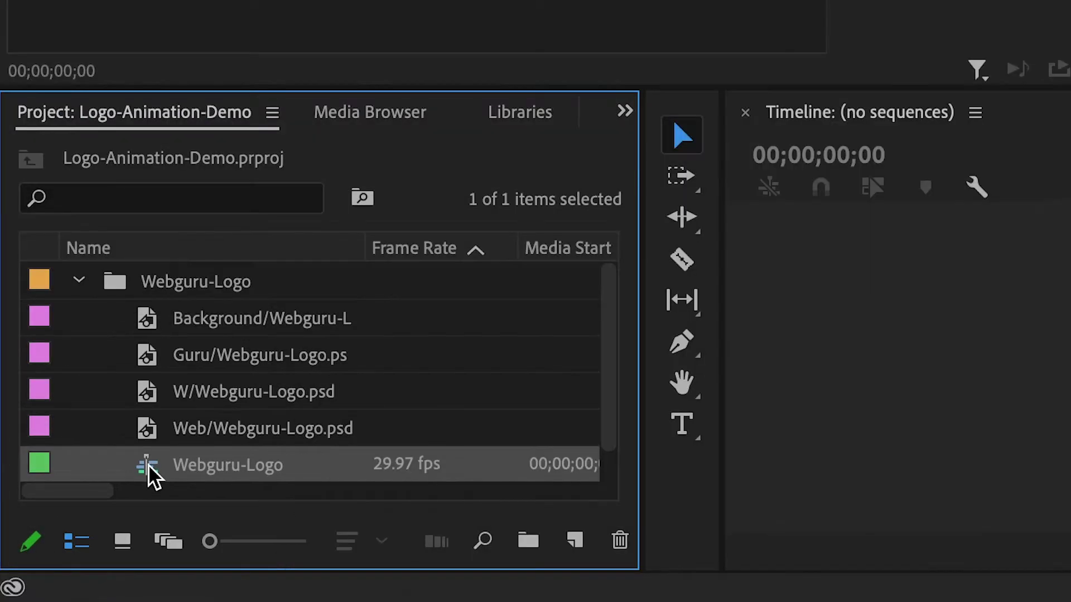
{"action": "double_click", "coordinate": [148, 469]}
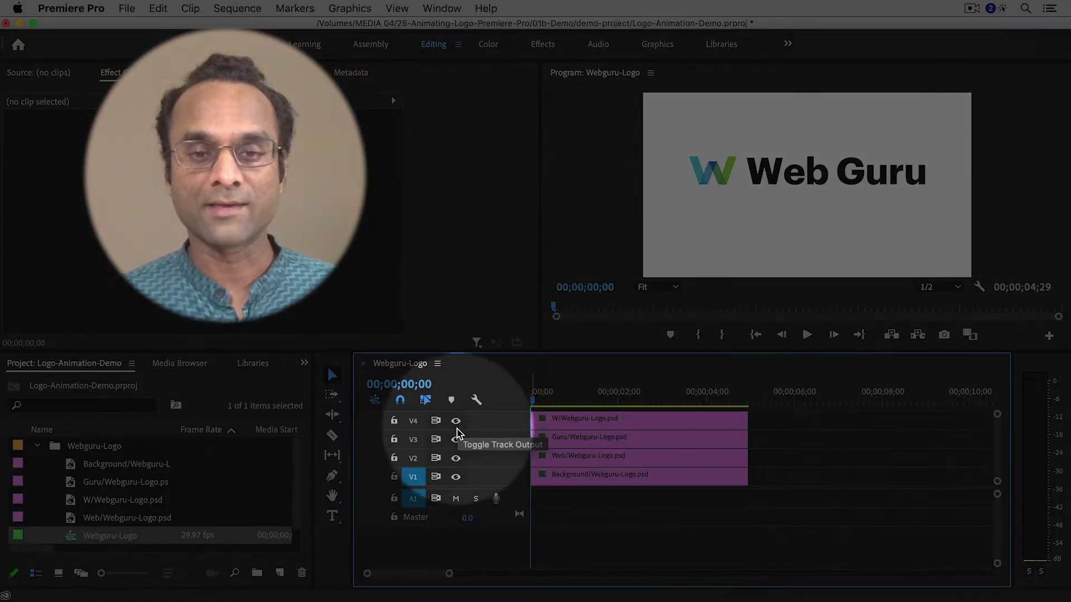
Toggle the output of video tracks V4 to V1 off and on again to check which logo part each holds.
{"action": "left_click", "coordinate": [457, 422]}
{"action": "left_click", "coordinate": [456, 440]}
{"action": "left_click", "coordinate": [456, 458]}
{"action": "left_click", "coordinate": [455, 477]}
{"action": "left_click", "coordinate": [456, 478]}
{"action": "left_click", "coordinate": [456, 458]}
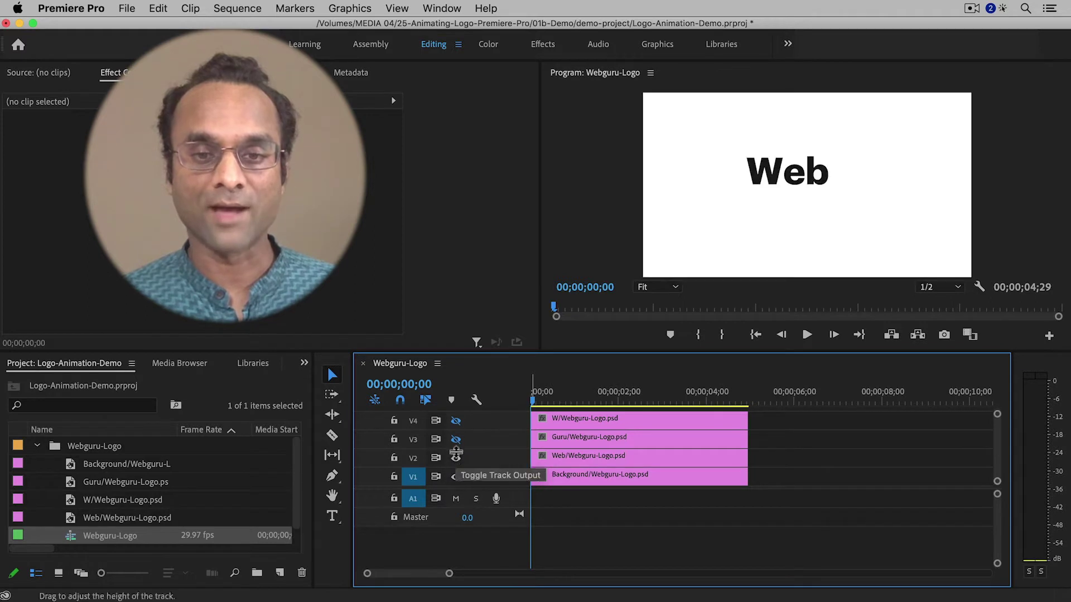
{"action": "left_click", "coordinate": [456, 439]}
{"action": "left_click", "coordinate": [456, 422]}
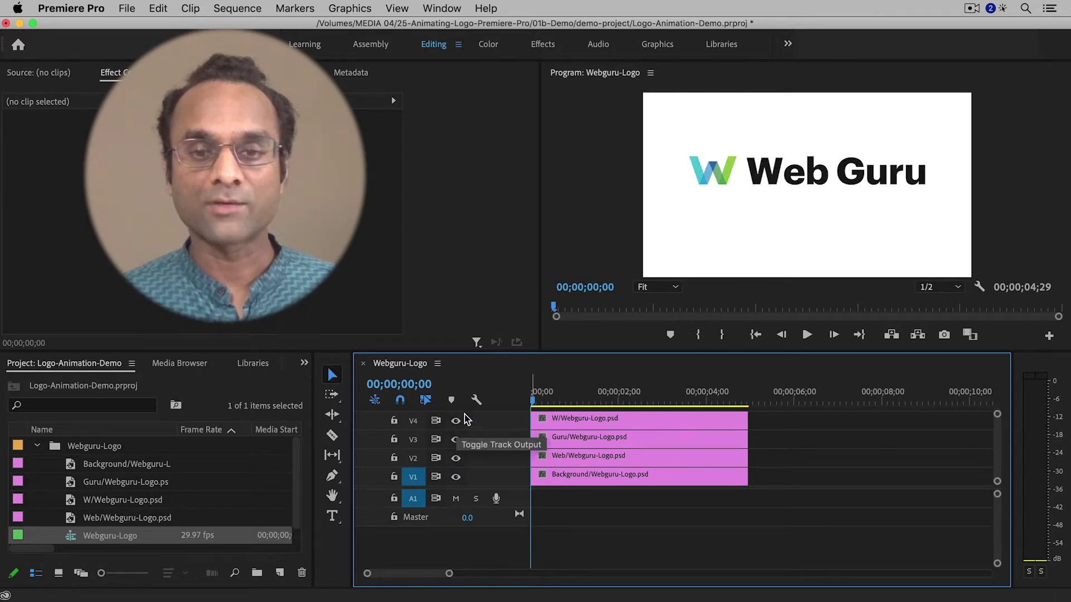
Move the W and Guru clips together along V4 and V3 to just past the end of the Web clip, after 5 seconds.
{"action": "left_click", "coordinate": [575, 460]}
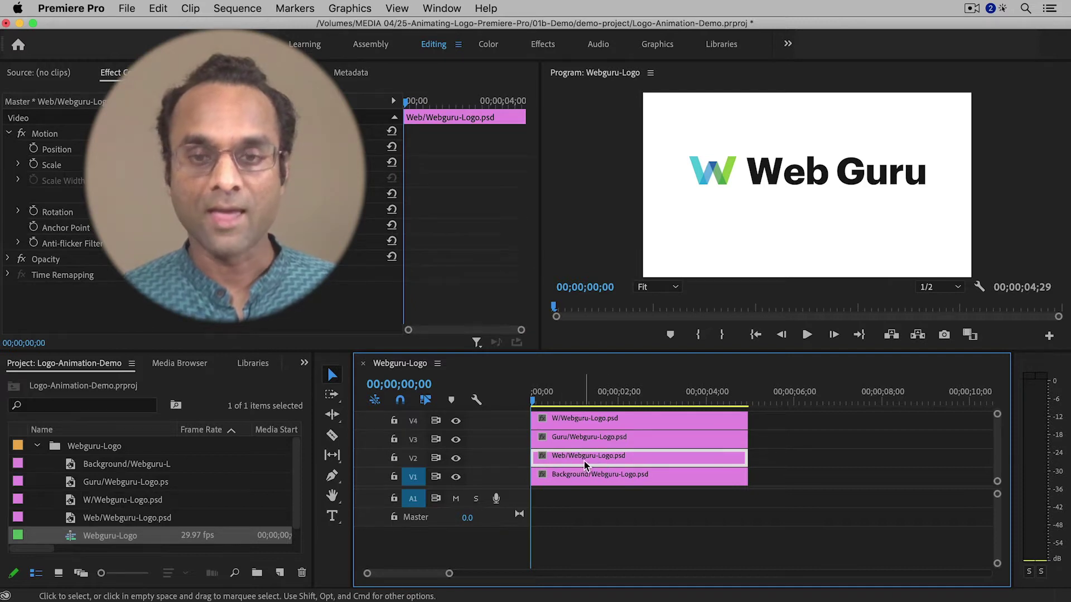
{"action": "left_click", "coordinate": [739, 423]}
{"action": "left_click_drag", "start_coordinate": [739, 424], "coordinate": [872, 422]}
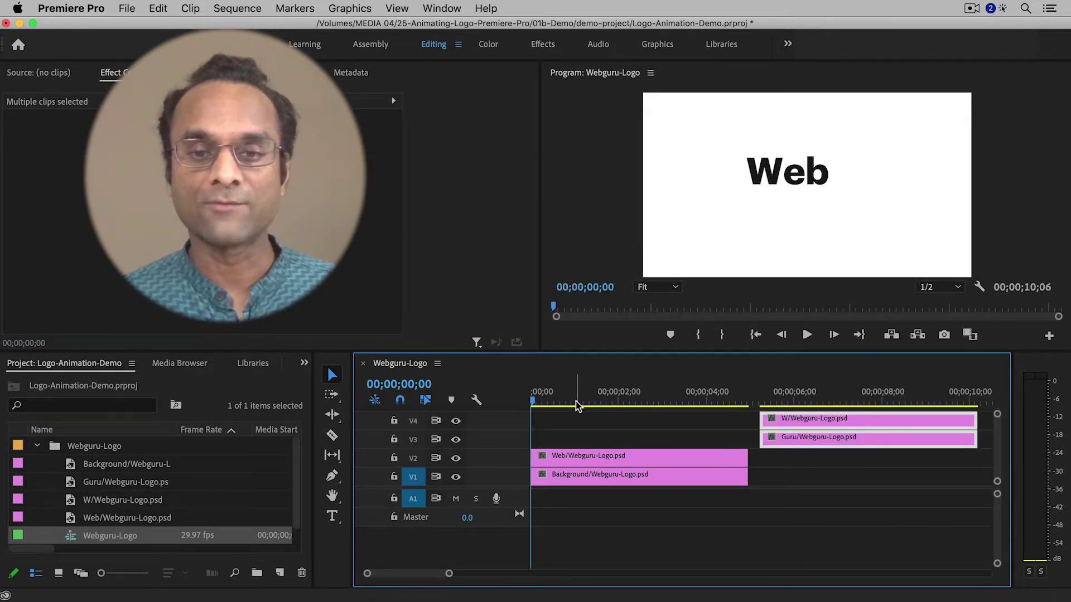
Select the Web clip on V2 and show its expanded Motion properties in Effect Controls.
{"action": "left_click", "coordinate": [570, 452]}
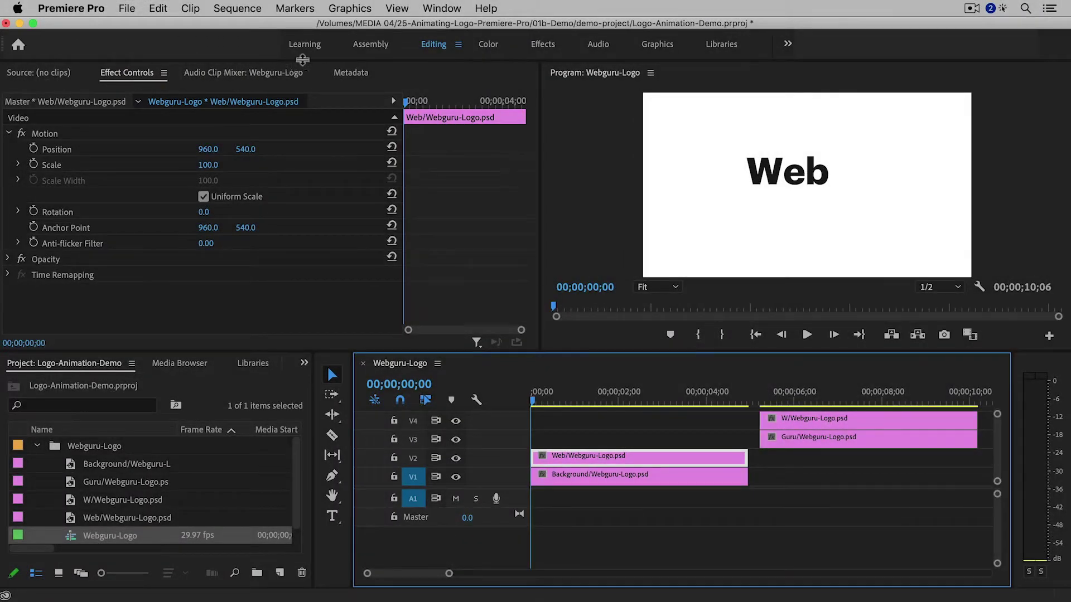
{"action": "left_click", "coordinate": [443, 9]}
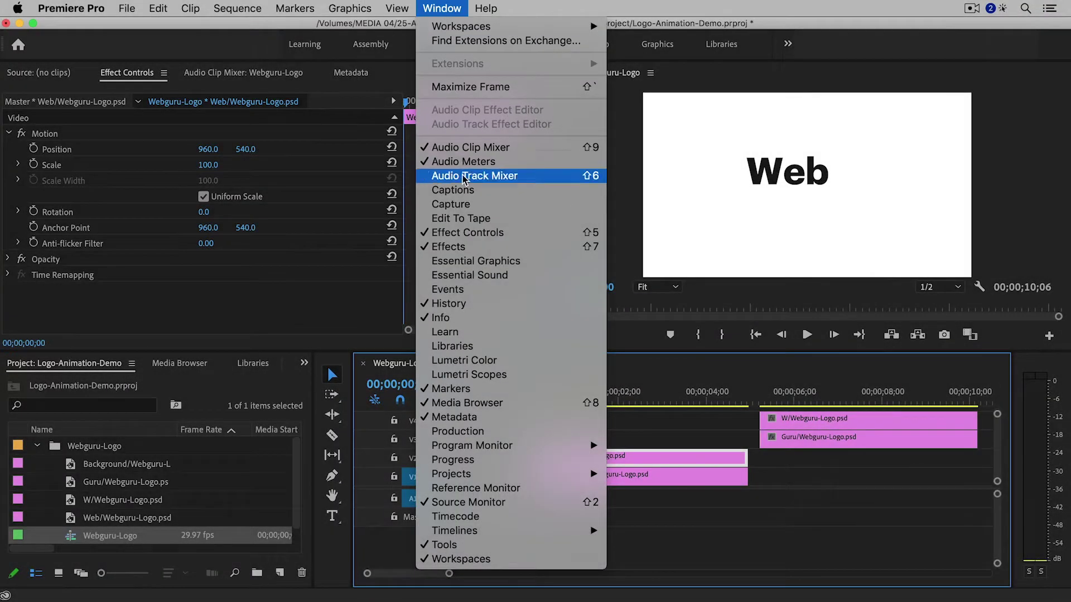
{"action": "left_click", "coordinate": [470, 233]}
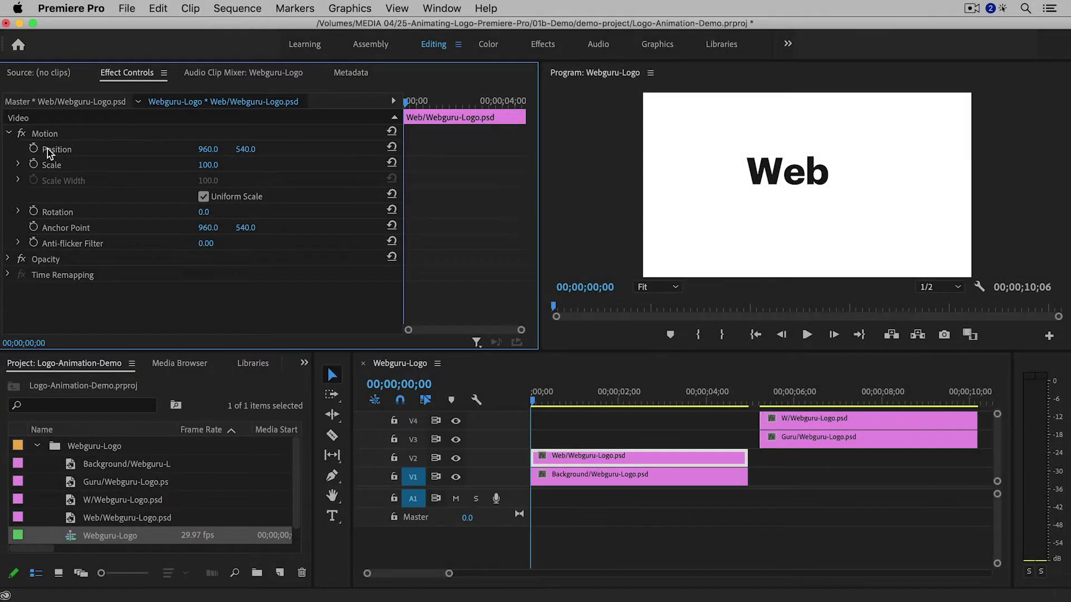
{"action": "left_click", "coordinate": [9, 134]}
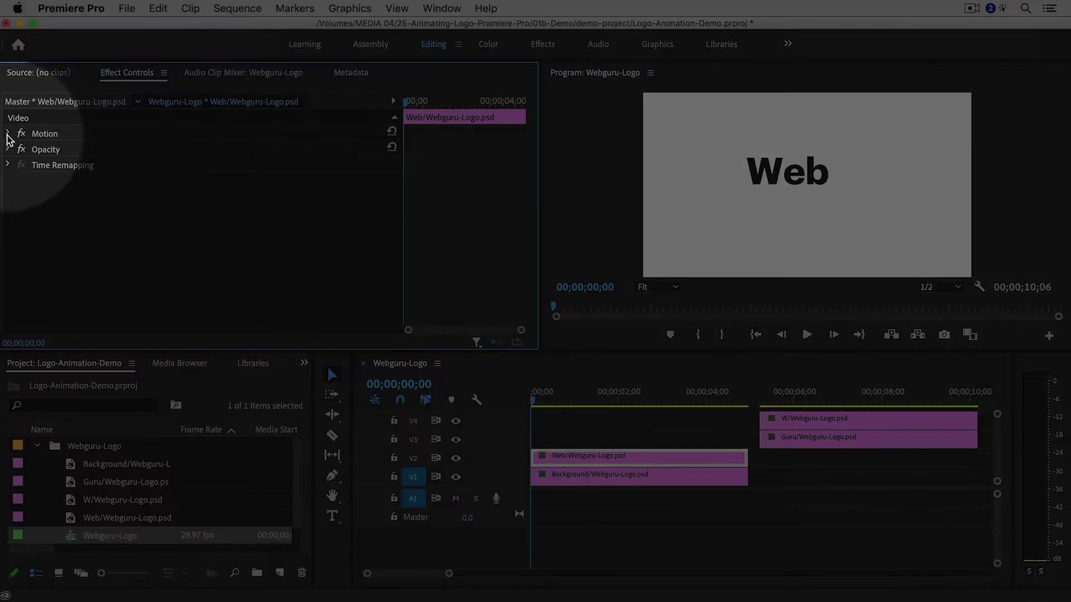
{"action": "left_click", "coordinate": [9, 135]}
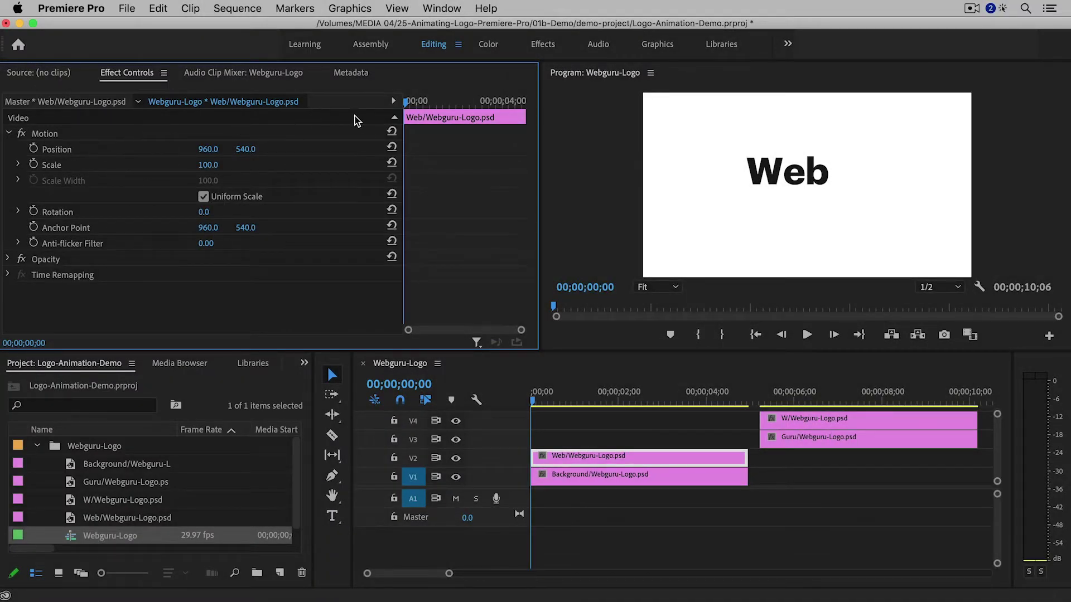
Preview the start of the Web clip and return the playhead to 00;00;00;00.
{"action": "key", "text": "space"}
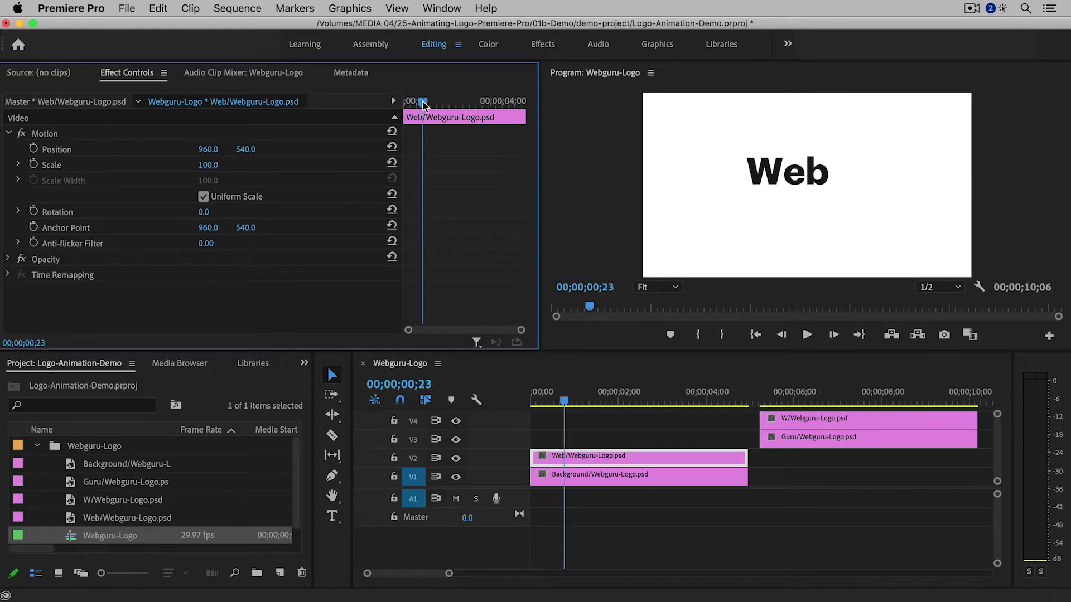
{"action": "key", "text": "space"}
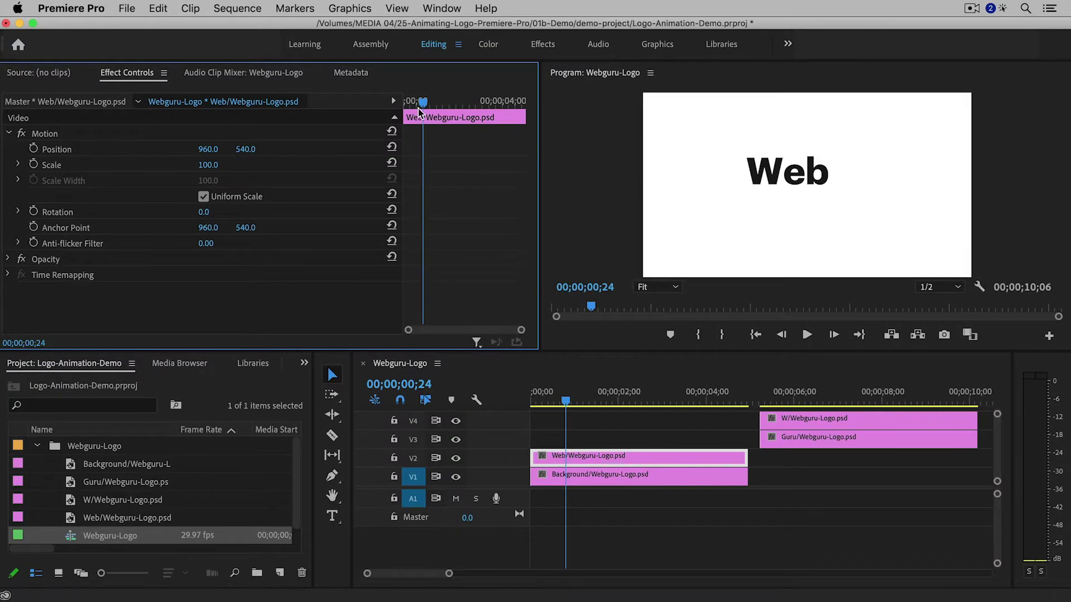
{"action": "left_click_drag", "start_coordinate": [424, 104], "coordinate": [404, 104]}
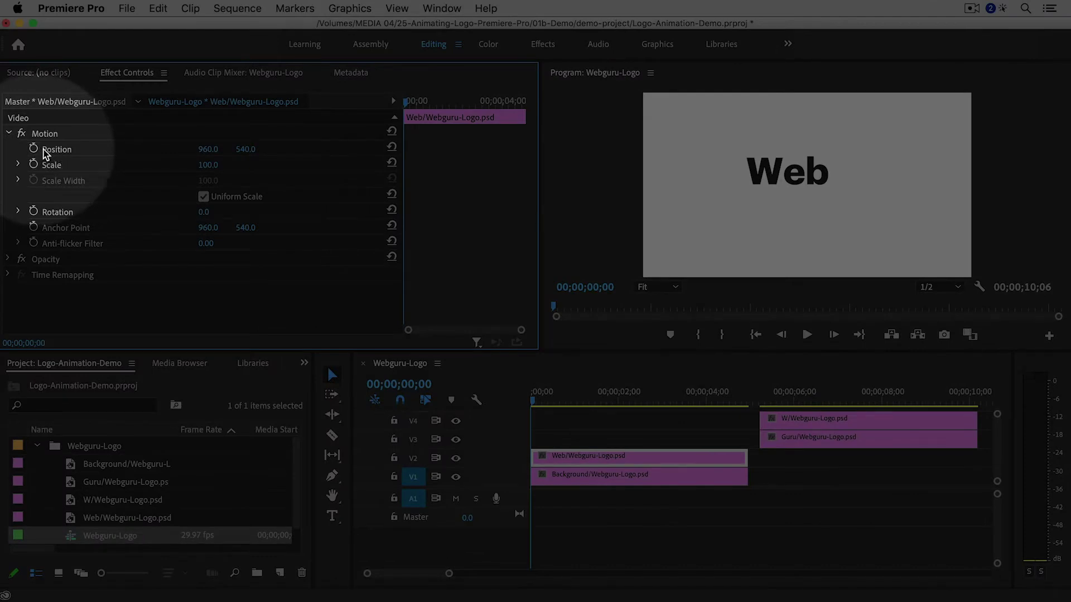
Keyframe the Web clip's Position with X at -138 at 00;00;00;00 and reset to 960, 540 at 00;00;00;15.
{"action": "left_click", "coordinate": [34, 150]}
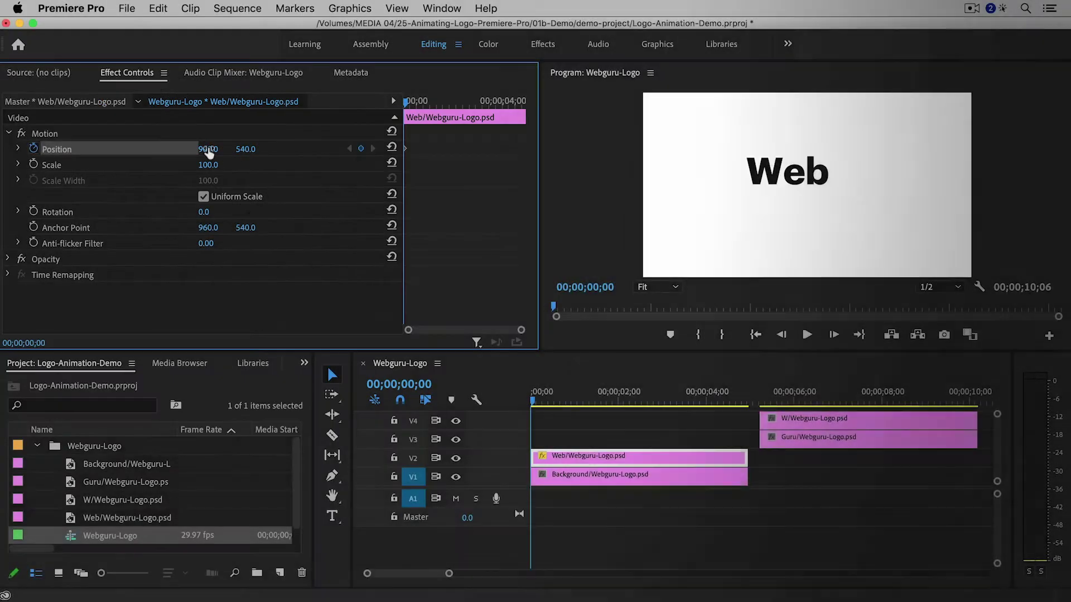
{"action": "left_click_drag", "start_coordinate": [208, 150], "coordinate": [61, 150]}
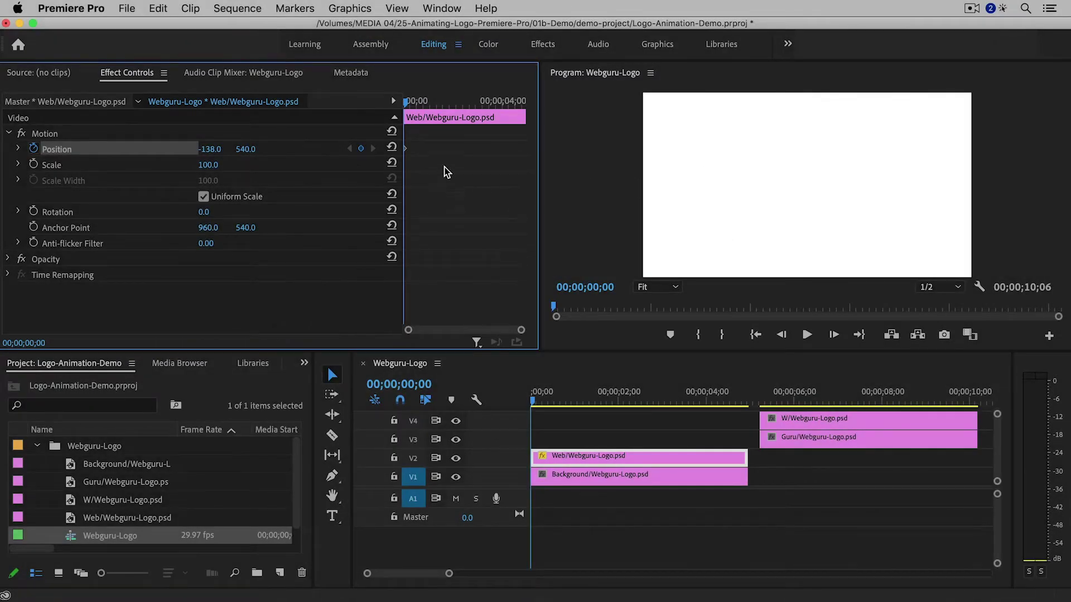
{"action": "left_click_drag", "start_coordinate": [404, 102], "coordinate": [418, 104]}
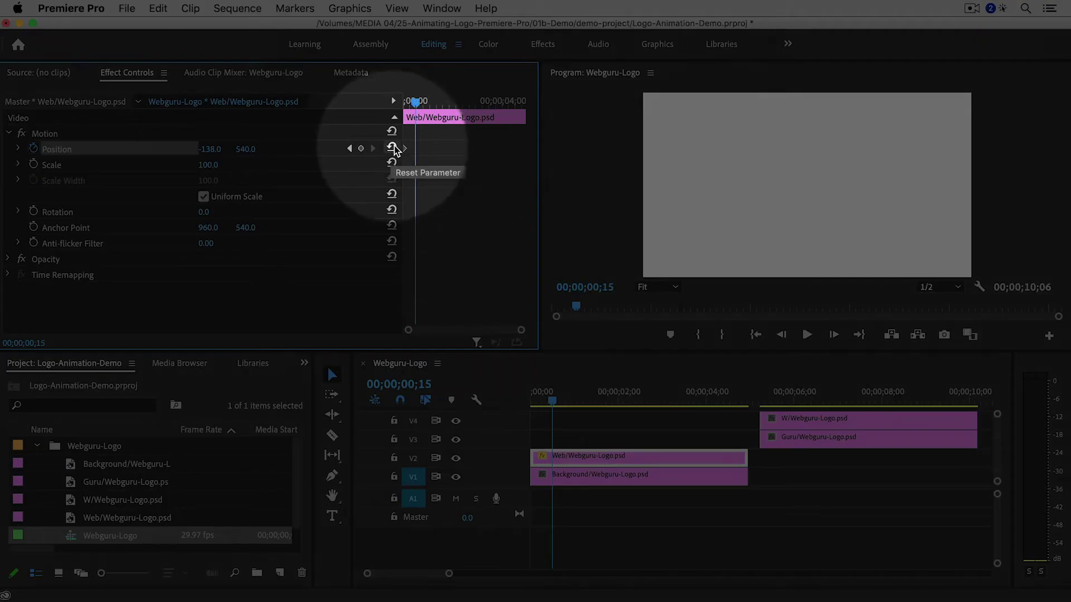
{"action": "left_click", "coordinate": [392, 148]}
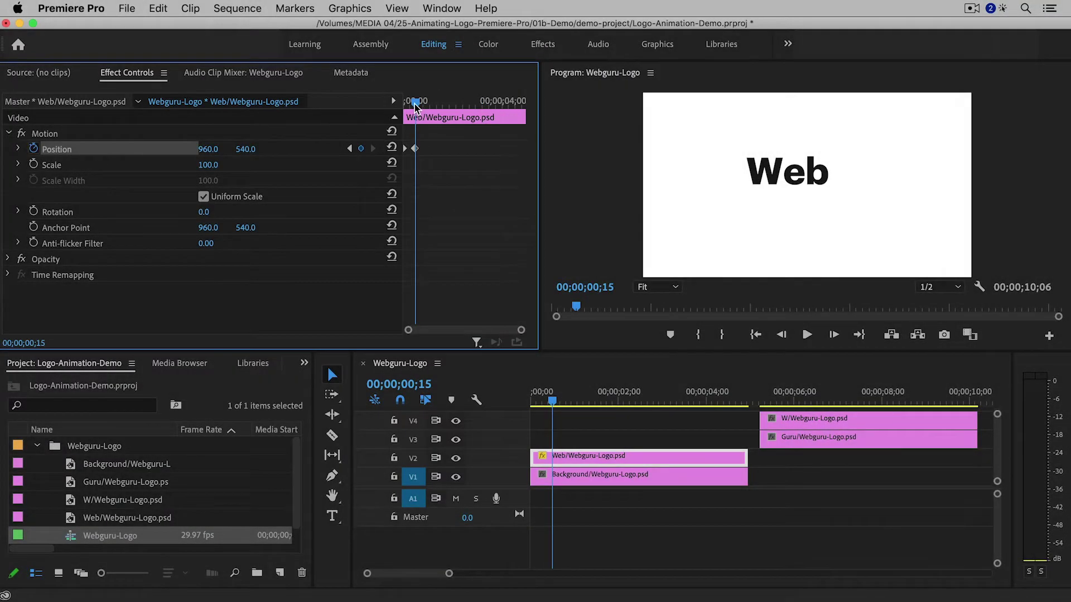
Play the Web clip's slide-in animation from the beginning of the sequence.
{"action": "left_click_drag", "start_coordinate": [414, 103], "coordinate": [401, 105]}
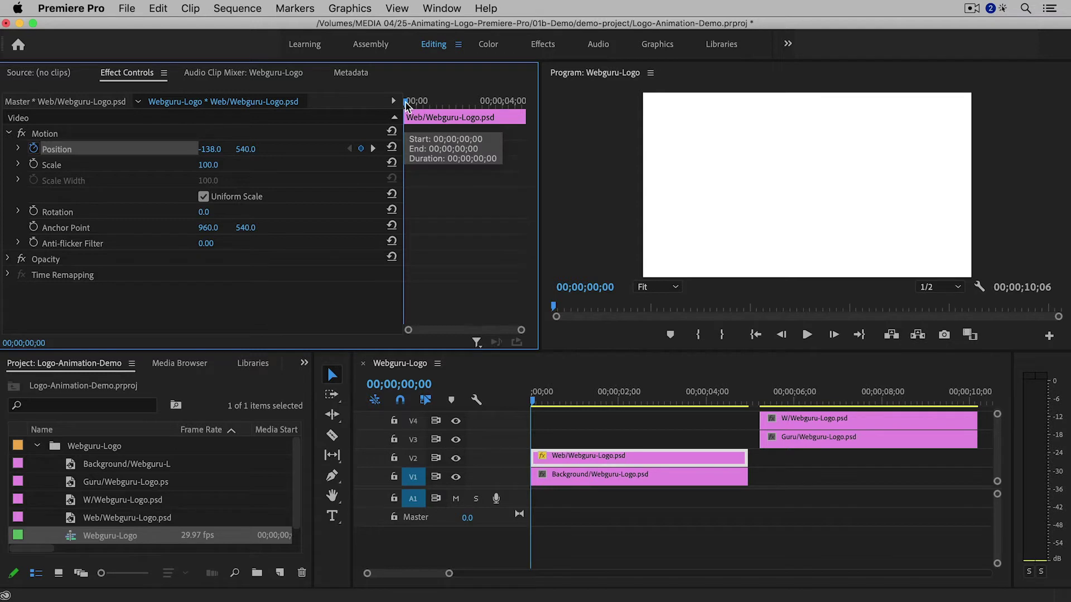
{"action": "key", "text": "space"}
{"action": "key", "text": "space"}
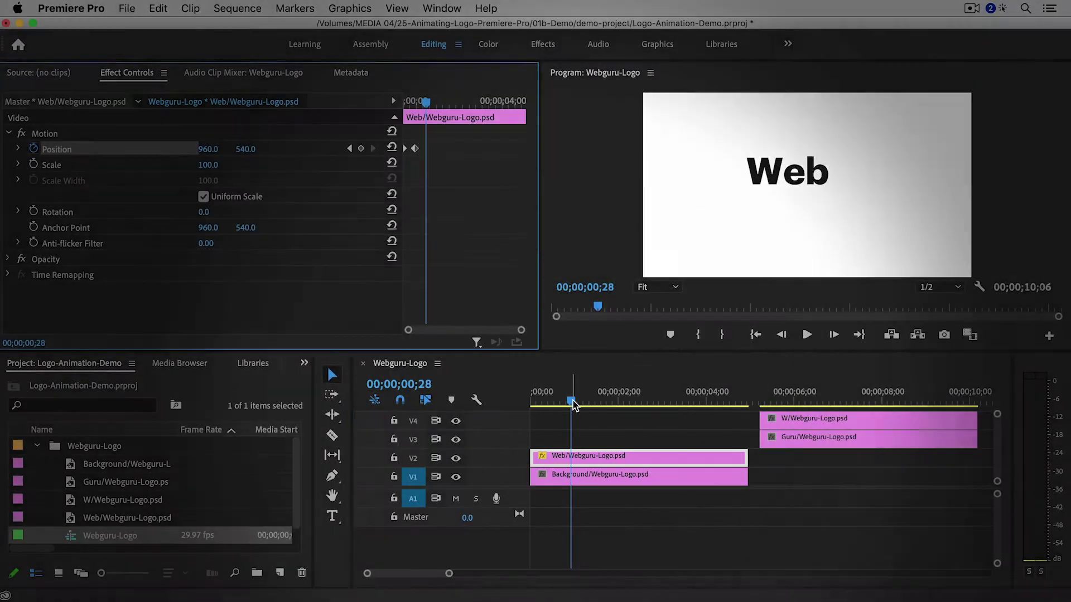
Move the Guru clip on V3 so that it starts at 00;00;01;00, with the playhead at its start.
{"action": "left_click_drag", "start_coordinate": [572, 402], "coordinate": [576, 401]}
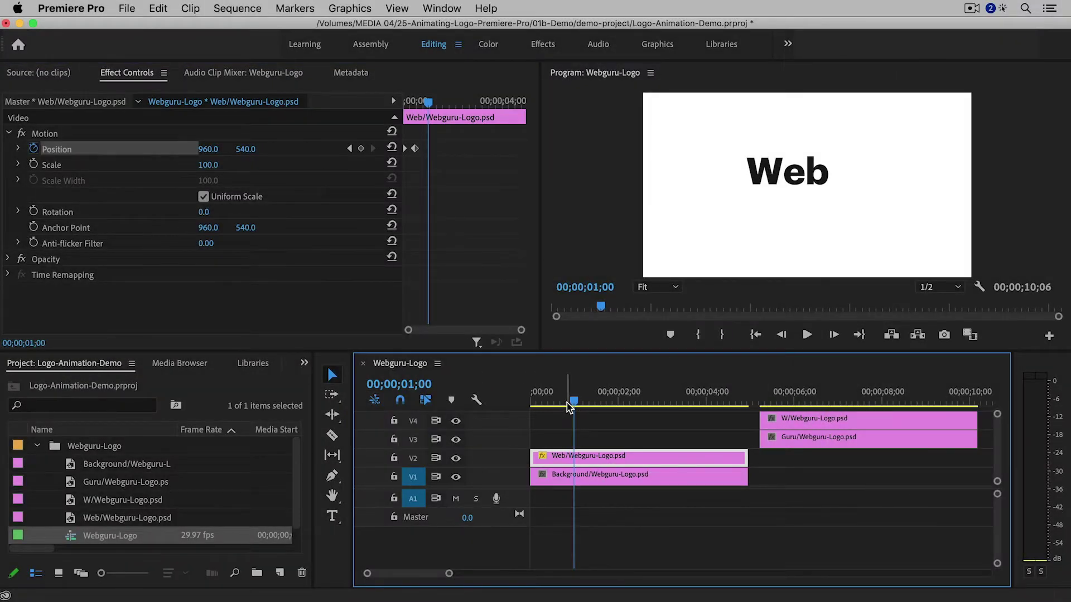
{"action": "left_click_drag", "start_coordinate": [803, 440], "coordinate": [619, 450]}
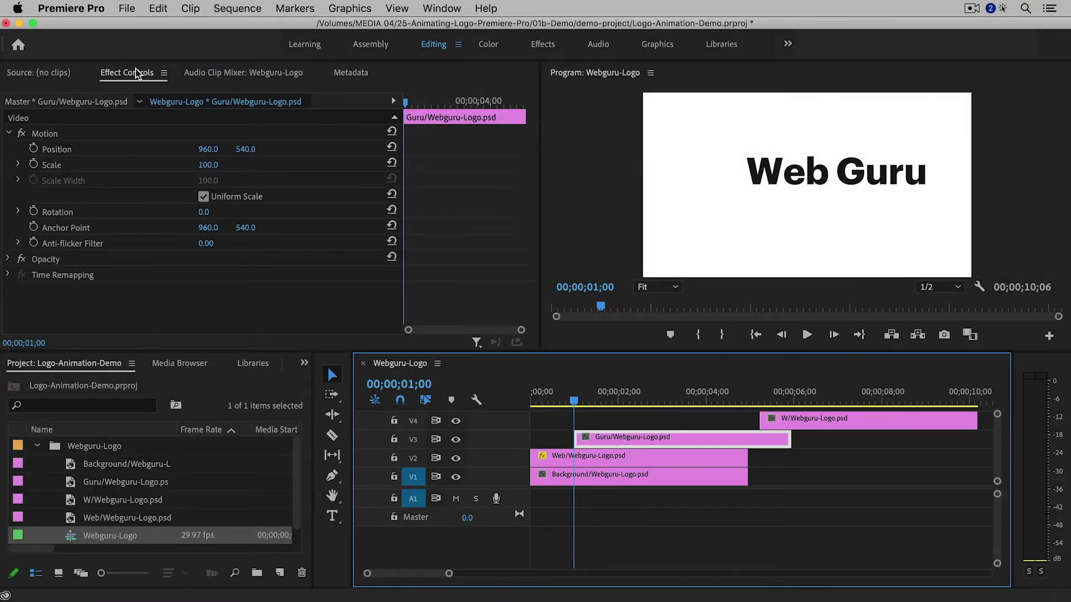
{"action": "left_click", "coordinate": [401, 108]}
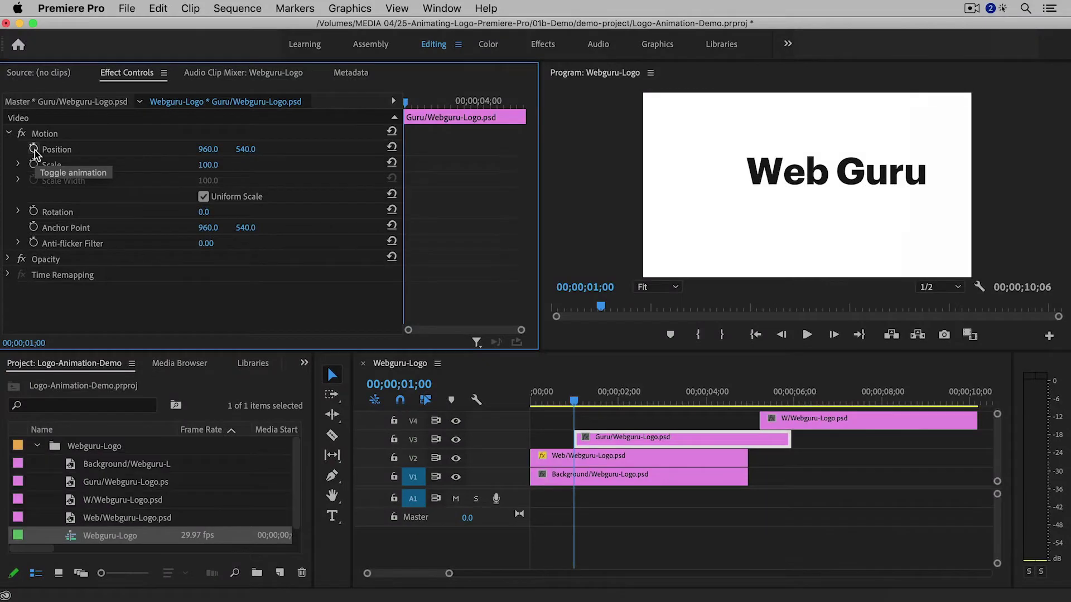
Keyframe the Guru clip's Position with X at 1749 at 00;00;01;00 and reset to 960, 540 at 00;00;01;15.
{"action": "left_click", "coordinate": [34, 149]}
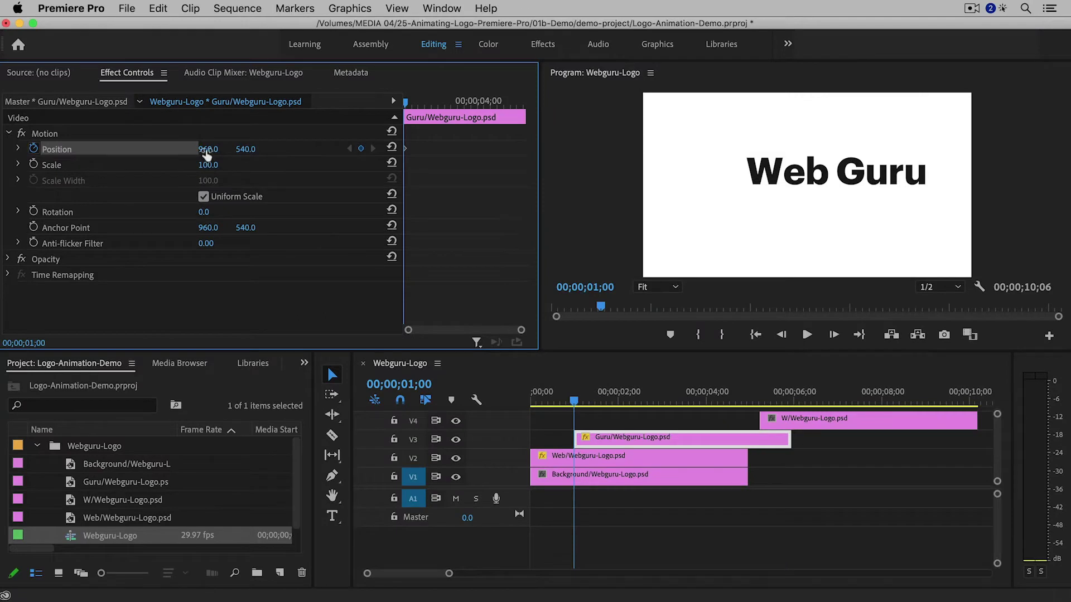
{"action": "left_click_drag", "start_coordinate": [208, 149], "coordinate": [406, 149]}
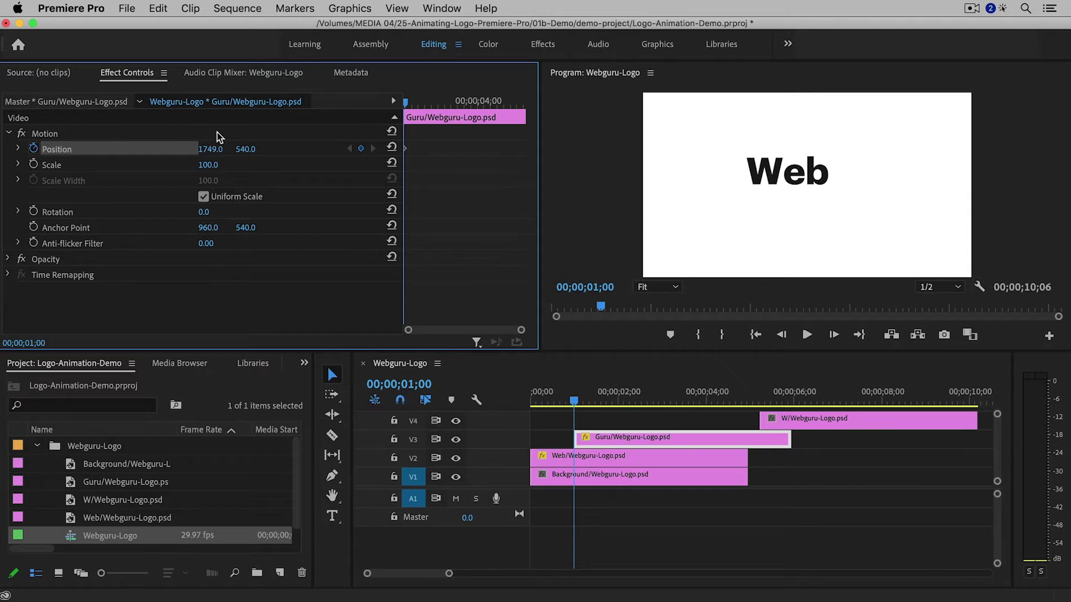
{"action": "left_click_drag", "start_coordinate": [406, 105], "coordinate": [418, 107]}
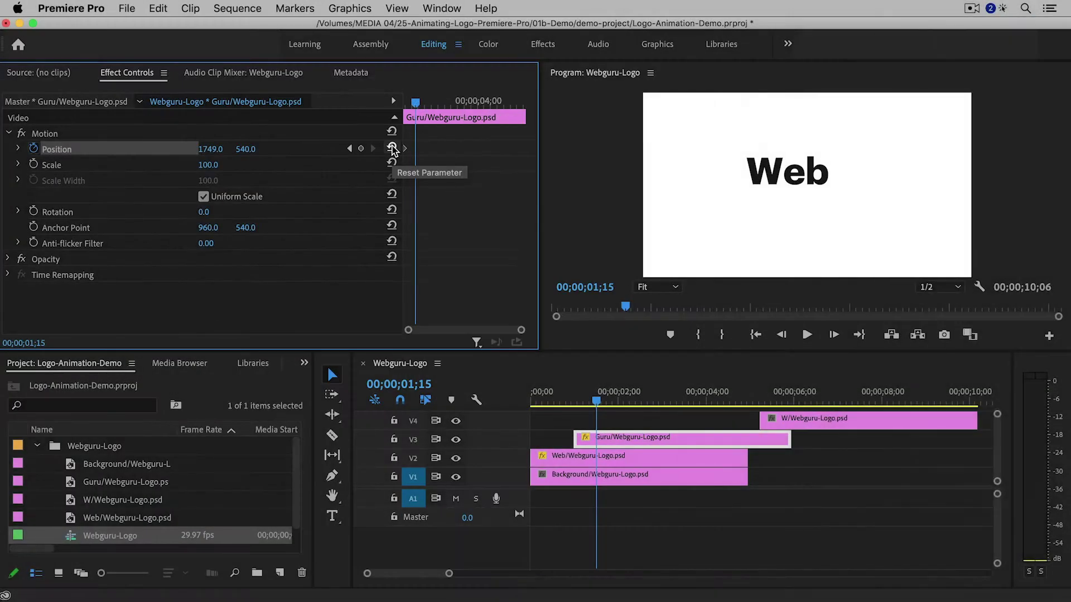
{"action": "left_click", "coordinate": [392, 149]}
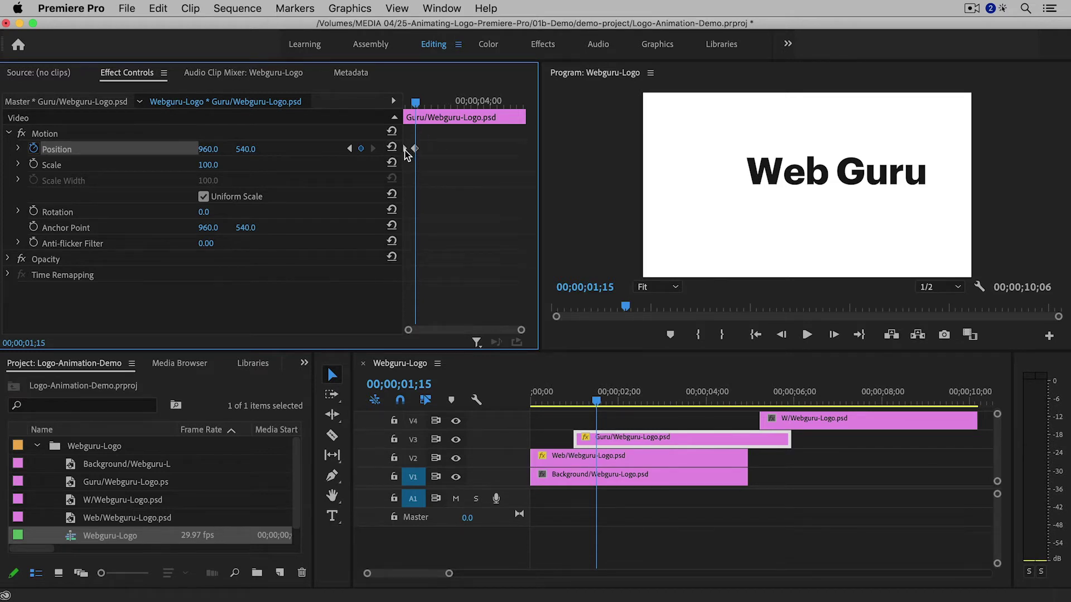
Play the Guru clip's slide-in animation from 00;00;01;00.
{"action": "left_click", "coordinate": [404, 103]}
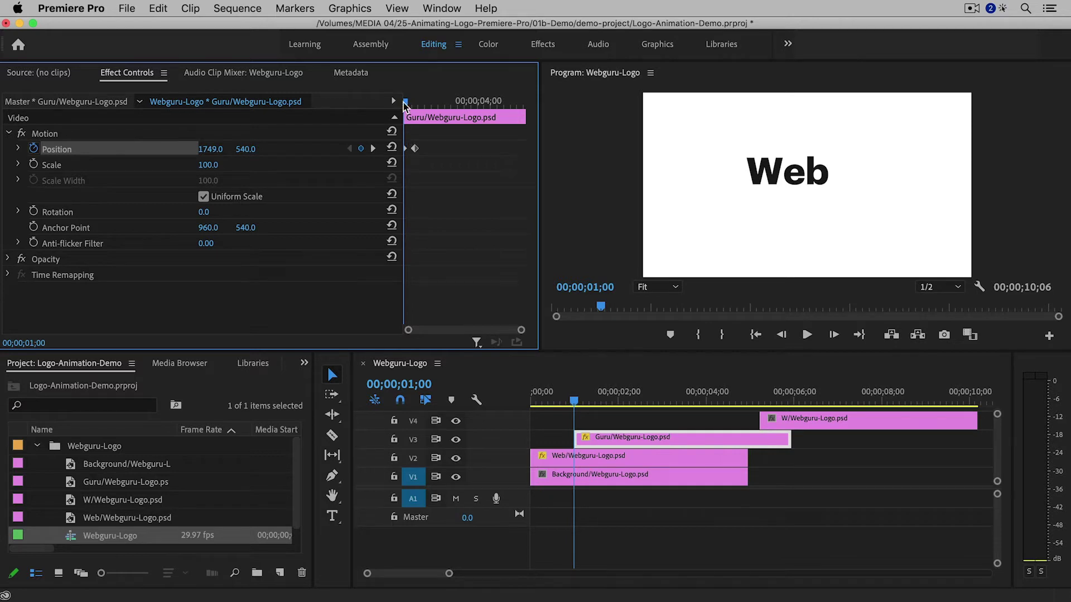
{"action": "key", "text": "space"}
{"action": "key", "text": "space"}
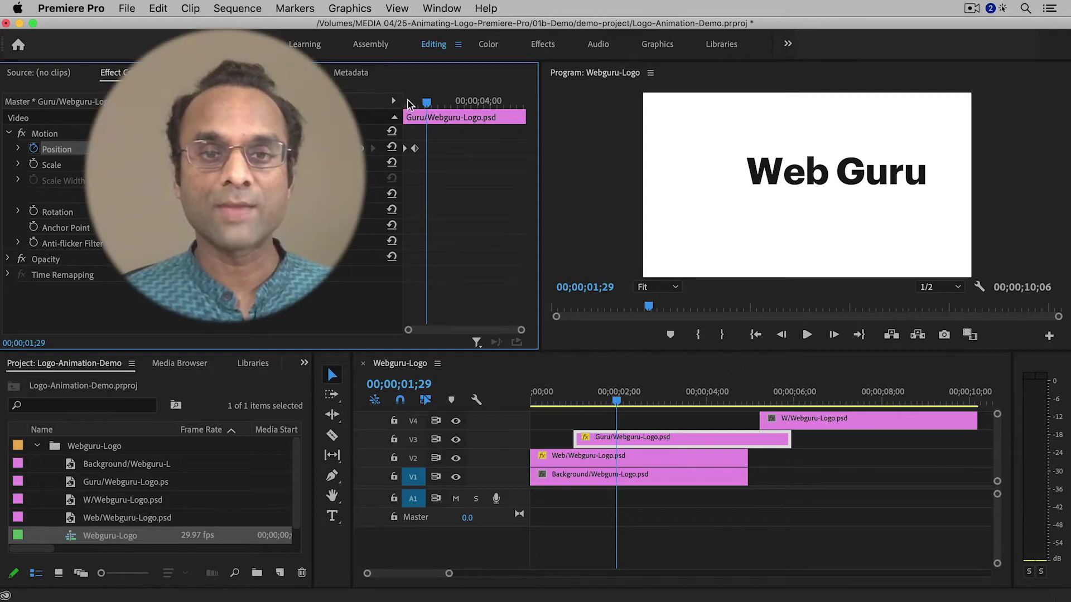
Try a slower Guru slide-in by moving its ending Position keyframe past 00;00;02;00, and play the result.
{"action": "left_click_drag", "start_coordinate": [415, 149], "coordinate": [431, 148]}
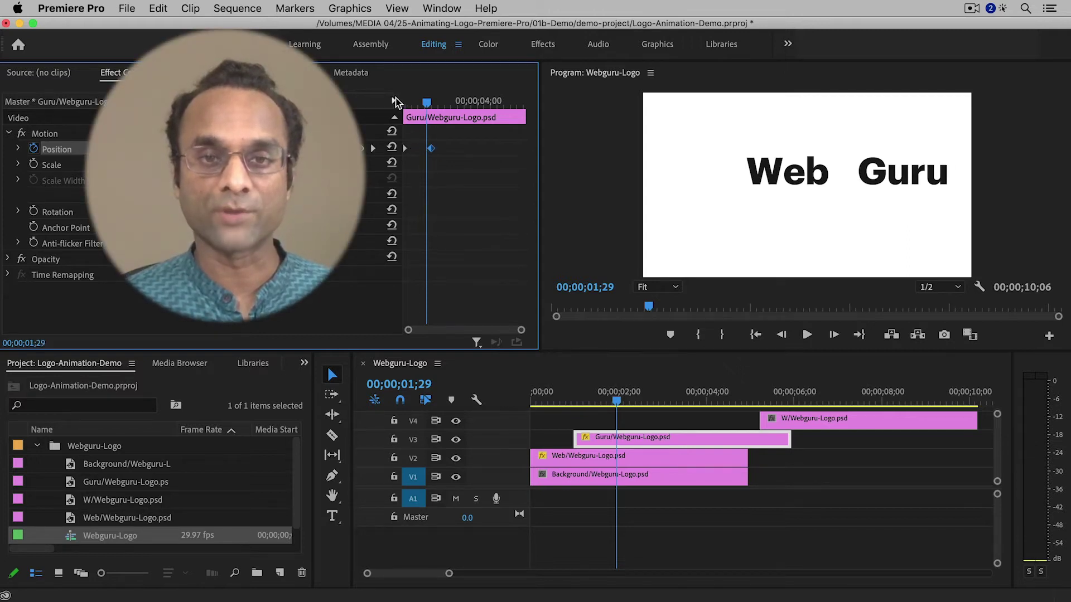
{"action": "left_click_drag", "start_coordinate": [427, 102], "coordinate": [397, 99]}
{"action": "key", "text": "space"}
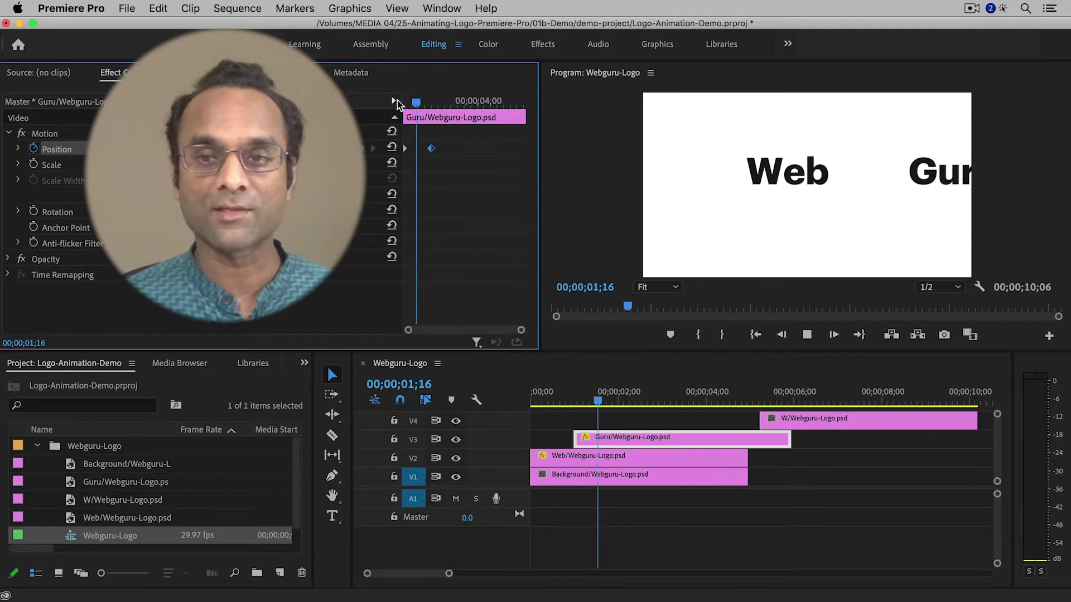
{"action": "key", "text": "space"}
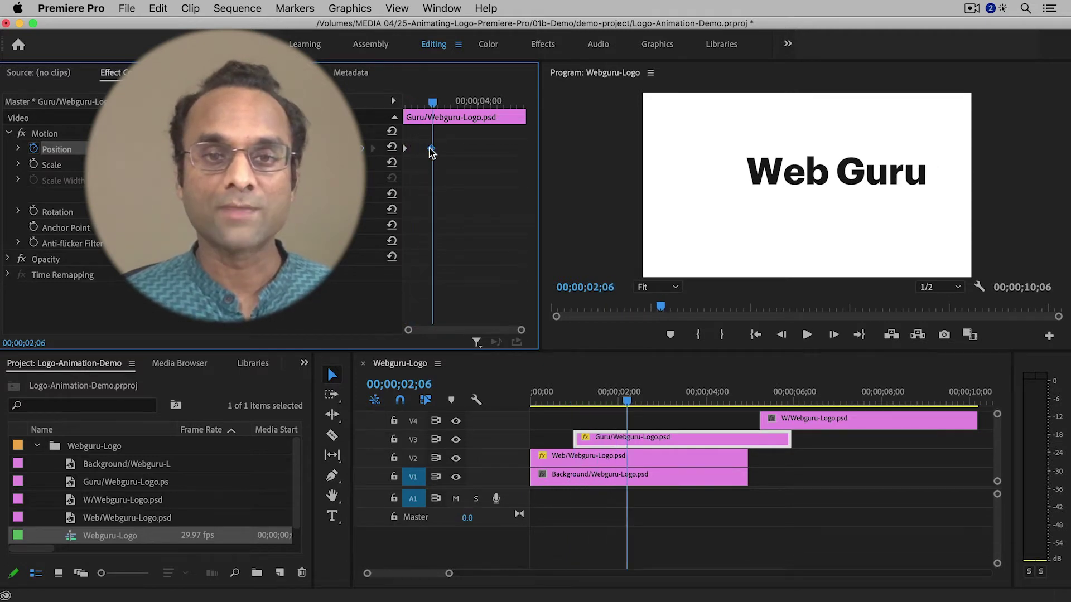
Move the Guru clip's ending Position keyframe back to about 00;00;01;15 and play the animation from the sequence start.
{"action": "left_click_drag", "start_coordinate": [432, 149], "coordinate": [416, 149]}
{"action": "left_click_drag", "start_coordinate": [406, 102], "coordinate": [398, 103]}
{"action": "key", "text": "space"}
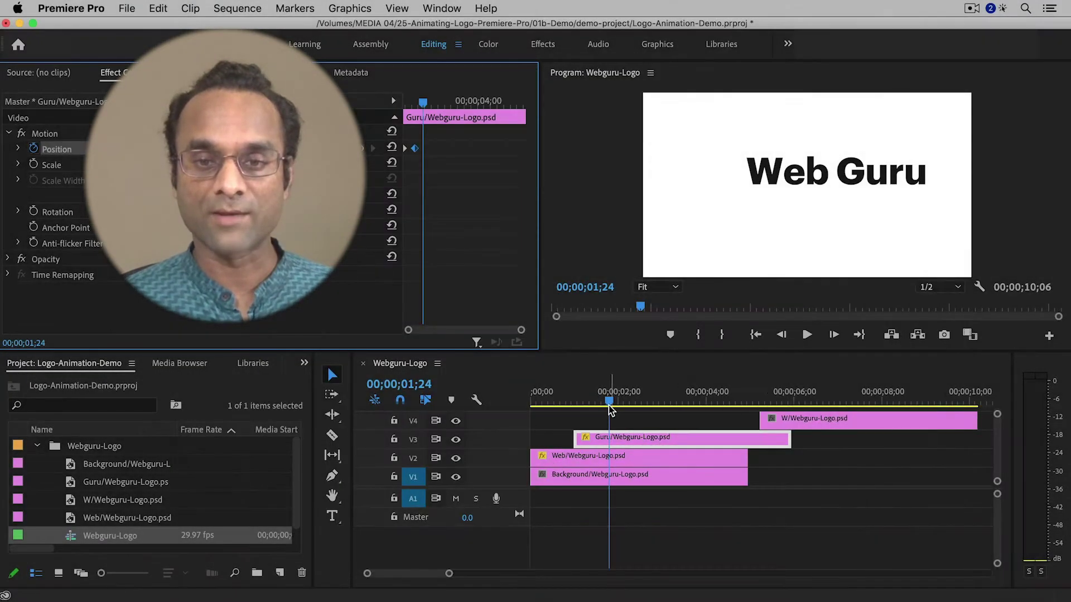
{"action": "left_click_drag", "start_coordinate": [609, 402], "coordinate": [536, 400]}
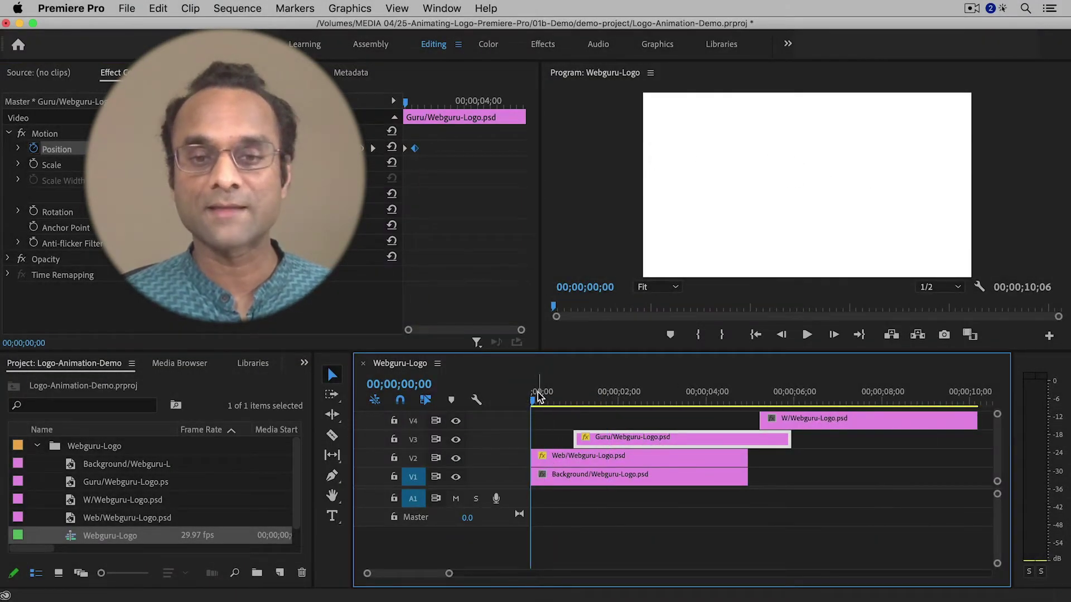
{"action": "key", "text": "space"}
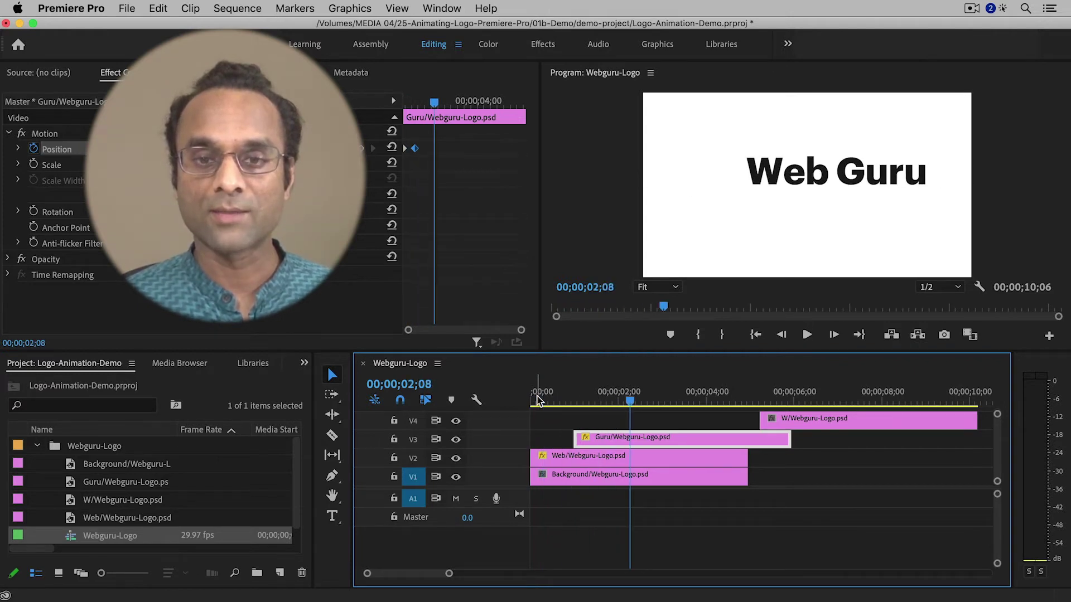
Speed up the Guru slide-in by moving its ending Position keyframe a few frames earlier than 00;00;01;15, and play it.
{"action": "left_click", "coordinate": [415, 149]}
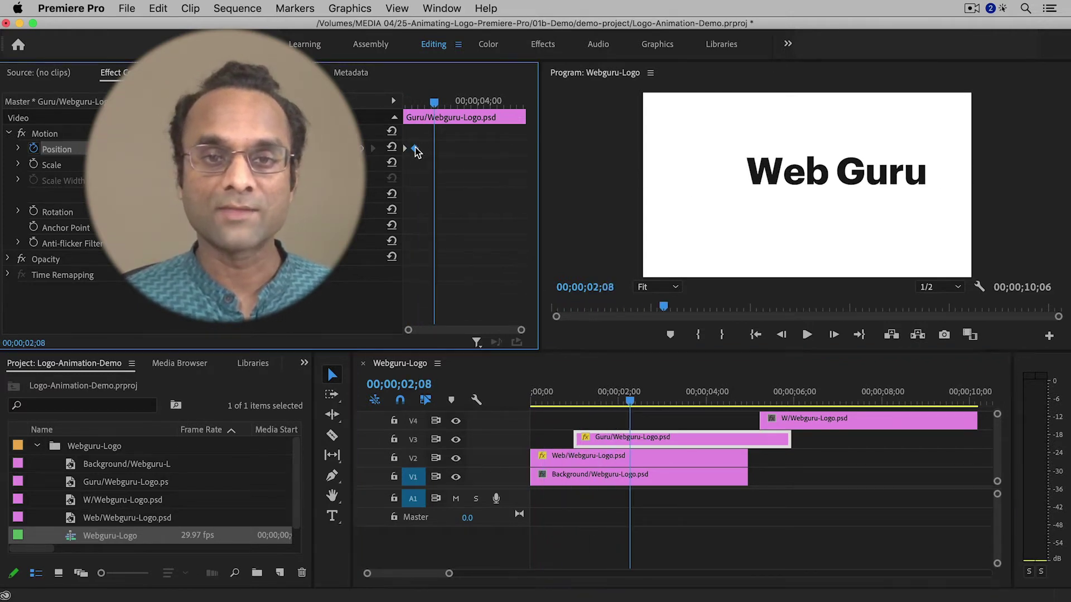
{"action": "left_click", "coordinate": [404, 103]}
{"action": "key", "text": "space"}
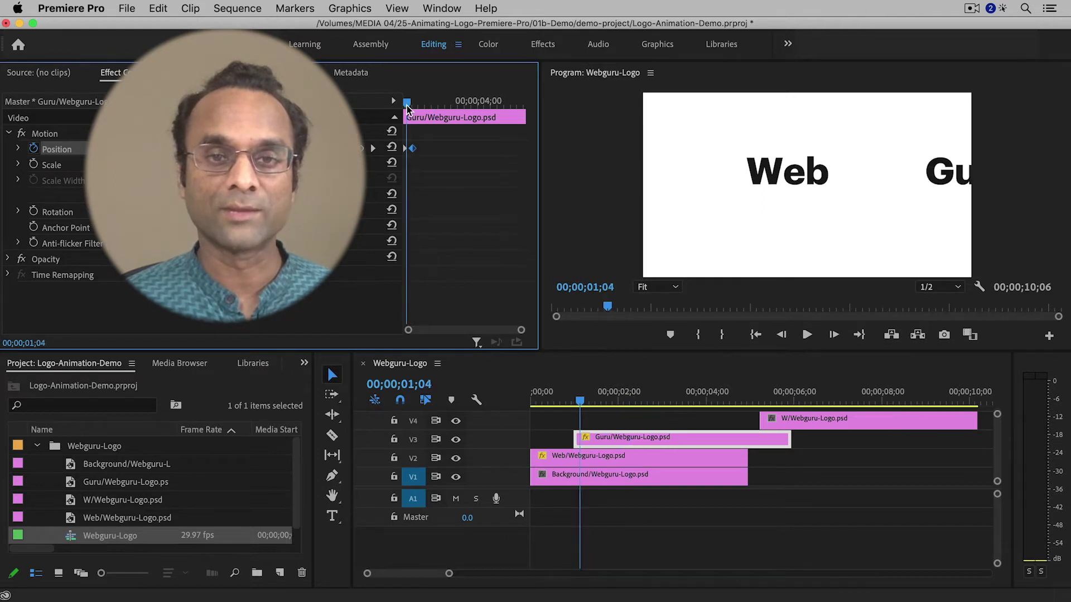
{"action": "key", "text": "space"}
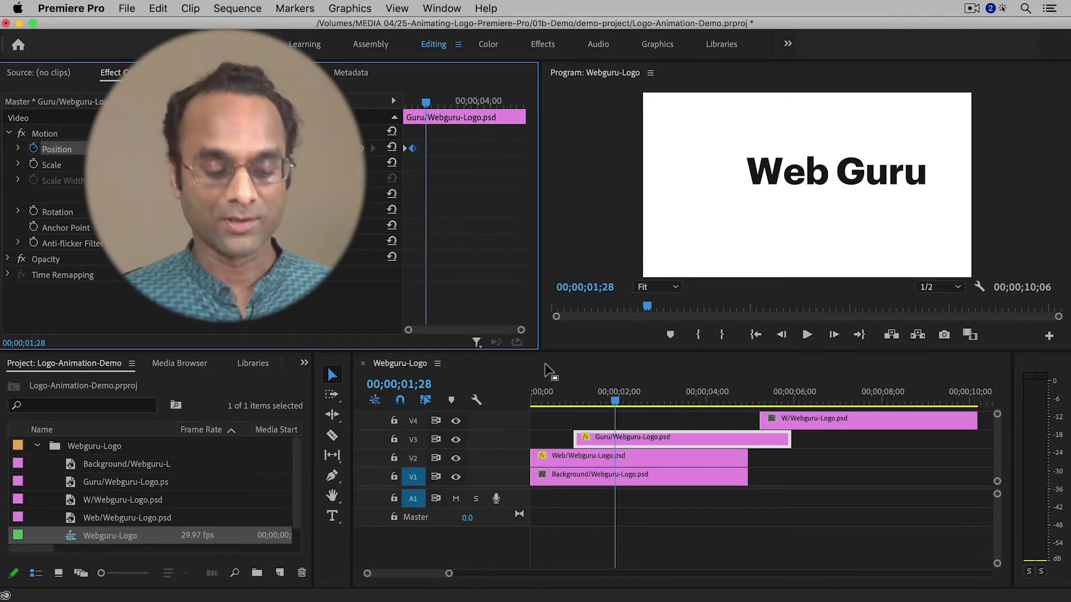
Set the playhead to 00;00;02;00 and move the W clip on V4 so that it starts there.
{"action": "left_click_drag", "start_coordinate": [614, 409], "coordinate": [618, 405]}
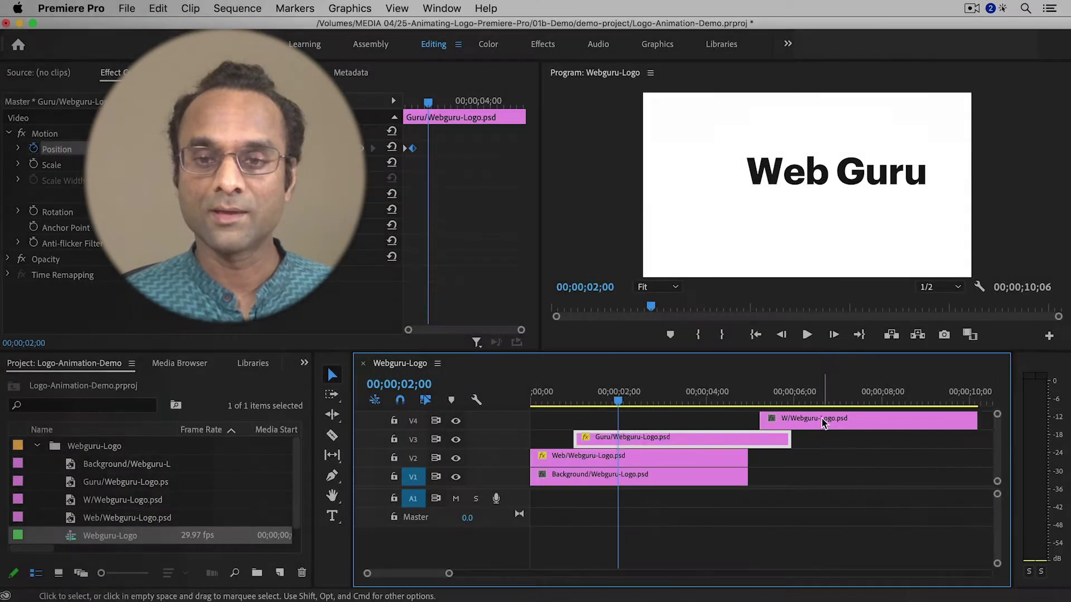
{"action": "left_click_drag", "start_coordinate": [821, 424], "coordinate": [673, 422]}
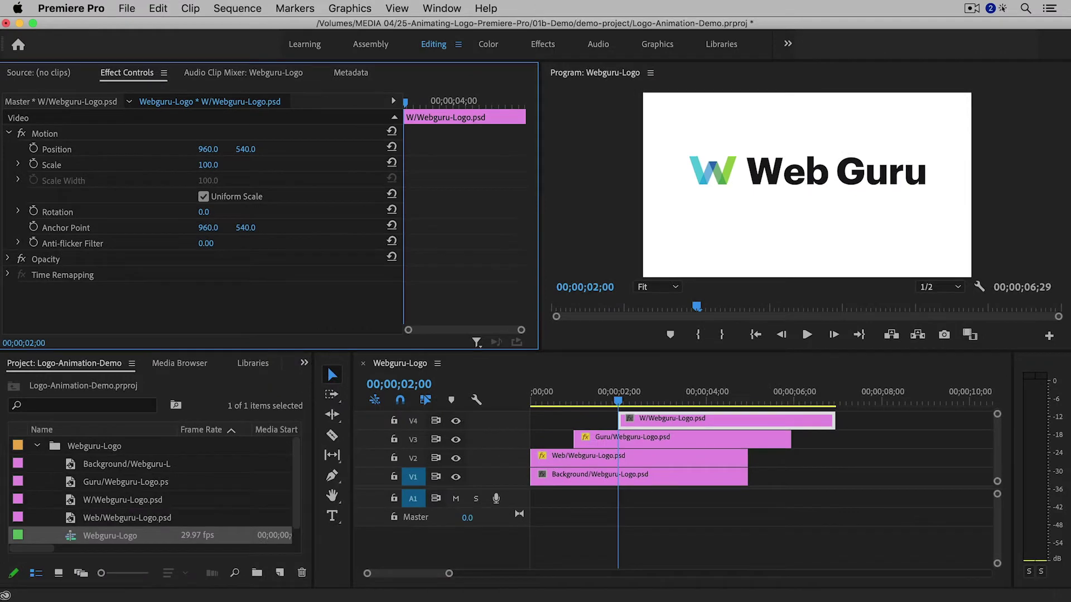
Center the W clip's anchor point on the W symbol at 414.4, 458.3 and reset its Scale to 100.
{"action": "left_click_drag", "start_coordinate": [231, 176], "coordinate": [139, 164]}
{"action": "left_click_drag", "start_coordinate": [206, 165], "coordinate": [242, 164]}
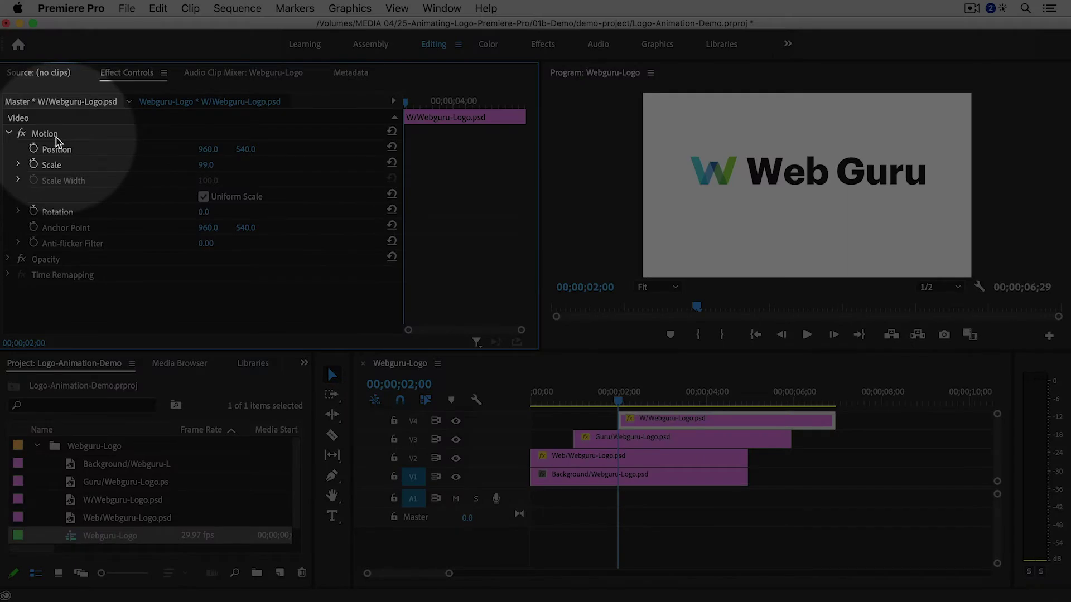
{"action": "left_click", "coordinate": [45, 135]}
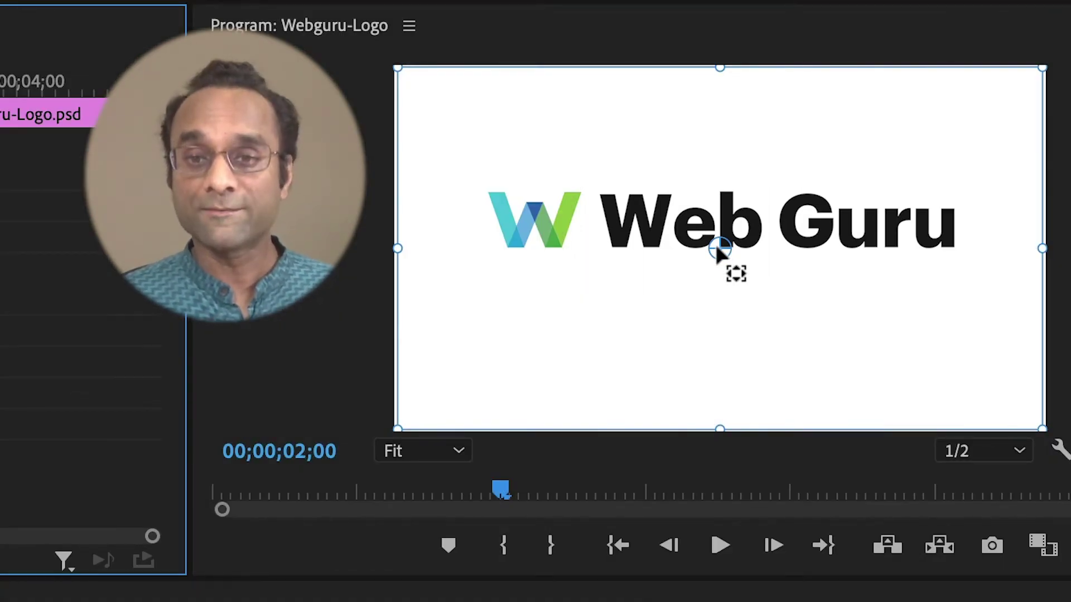
{"action": "left_click", "coordinate": [718, 249]}
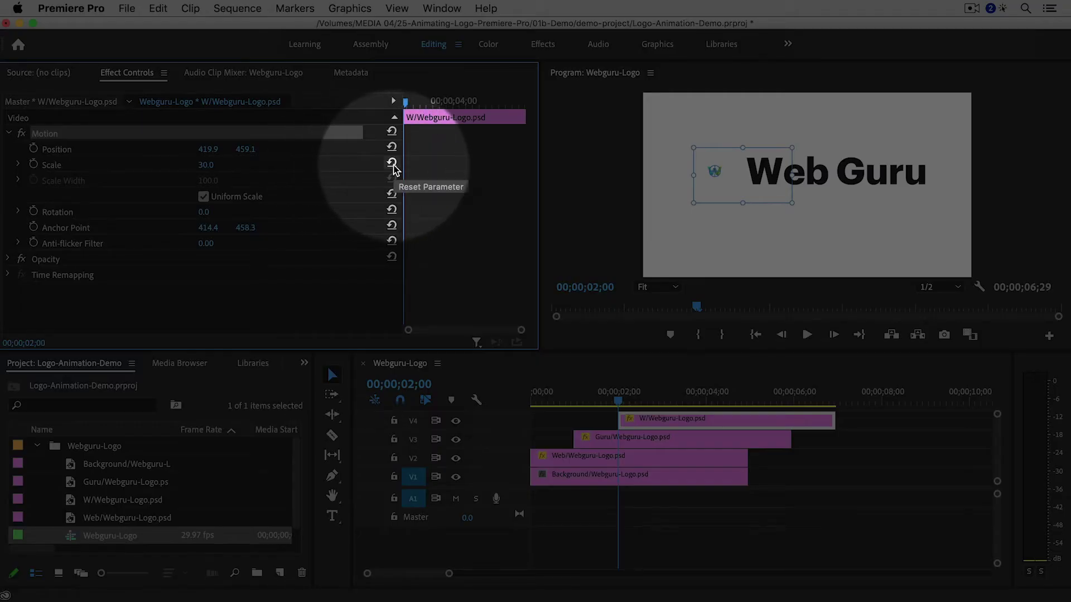
{"action": "left_click", "coordinate": [393, 164]}
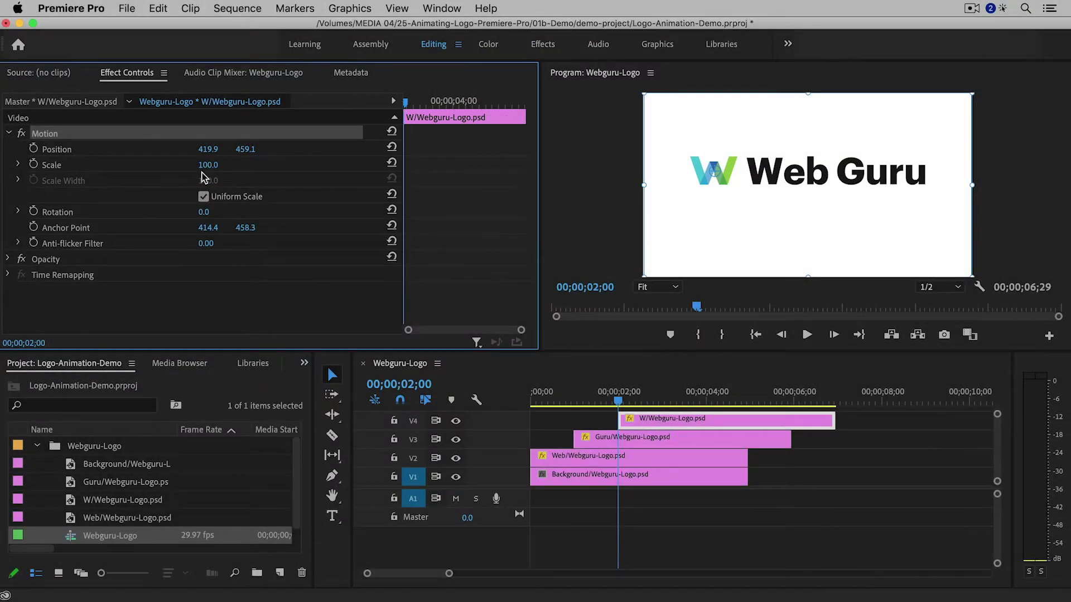
Keyframe the W clip's Scale at 0 at 00;00;02;00 and reset to 100 at 00;00;02;16.
{"action": "left_click", "coordinate": [35, 165]}
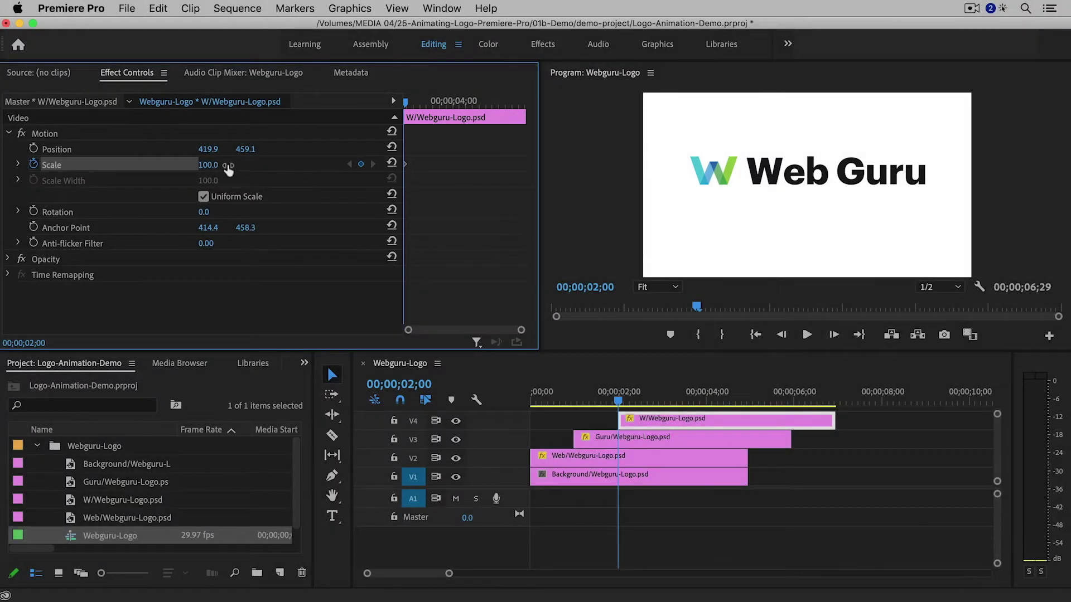
{"action": "left_click", "coordinate": [219, 163]}
{"action": "type", "text": "0"}
{"action": "key", "text": "Return"}
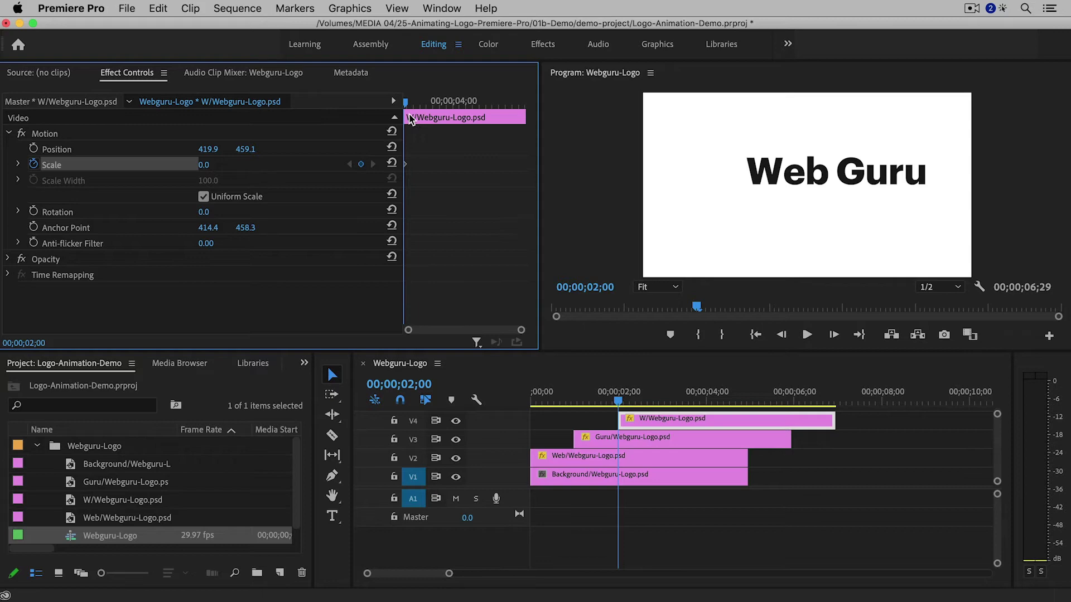
{"action": "left_click_drag", "start_coordinate": [407, 104], "coordinate": [419, 107]}
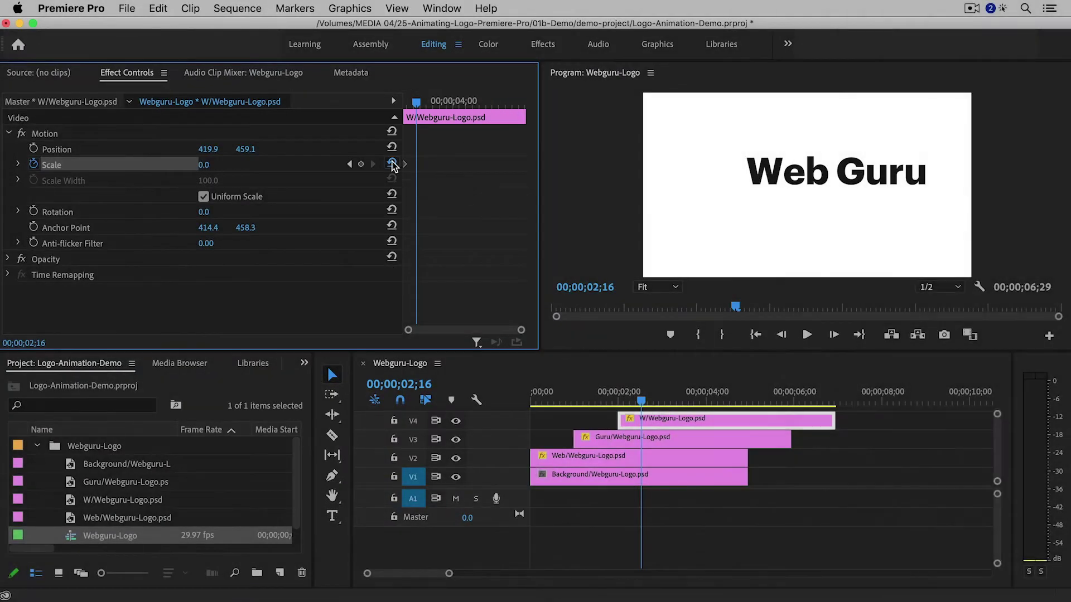
{"action": "left_click", "coordinate": [392, 164]}
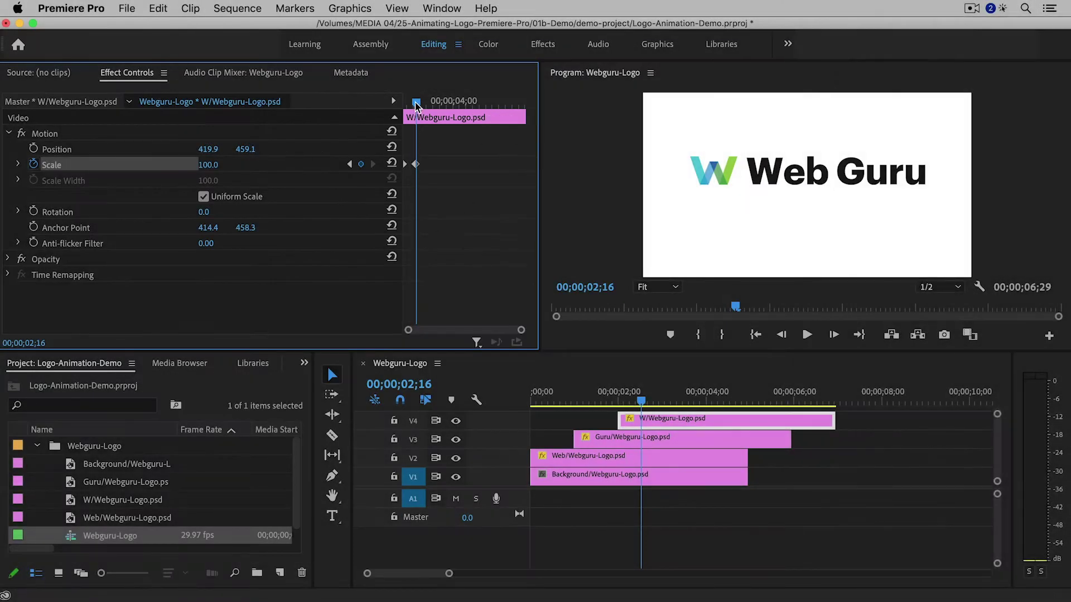
Play the W clip's scale-up animation from its start and return the playhead to 00;00;02;00.
{"action": "left_click_drag", "start_coordinate": [416, 105], "coordinate": [397, 105]}
{"action": "key", "text": "space"}
{"action": "key", "text": "space"}
{"action": "left_click_drag", "start_coordinate": [399, 106], "coordinate": [397, 105]}
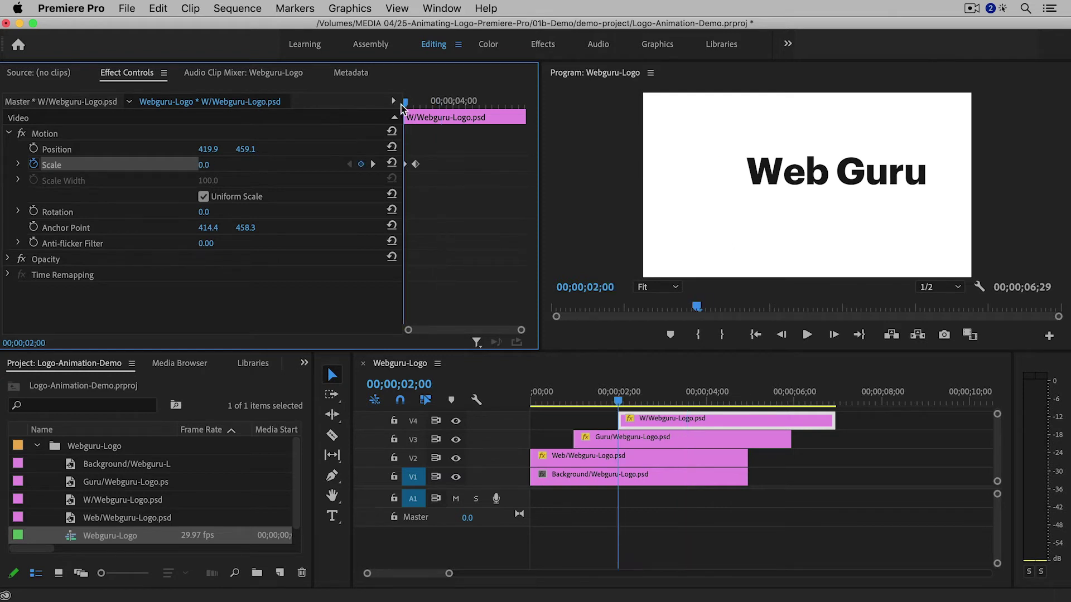
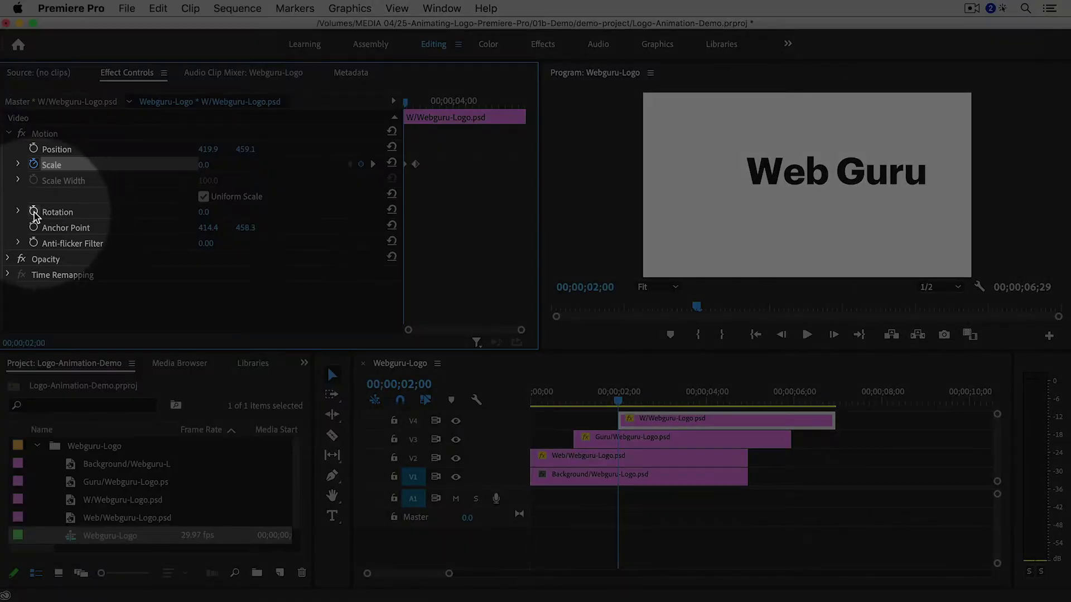
Keyframe the W clip's Rotation at 0 at 00;00;02;00 and one full turn (1x0.0°) at 00;00;02;15.
{"action": "left_click", "coordinate": [34, 211]}
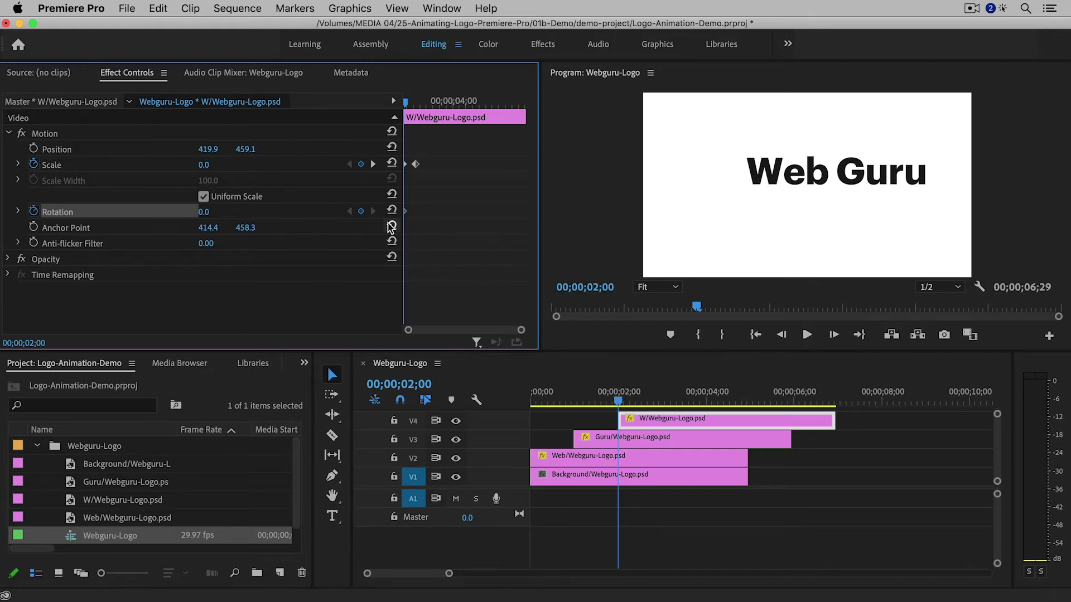
{"action": "left_click_drag", "start_coordinate": [405, 103], "coordinate": [416, 106]}
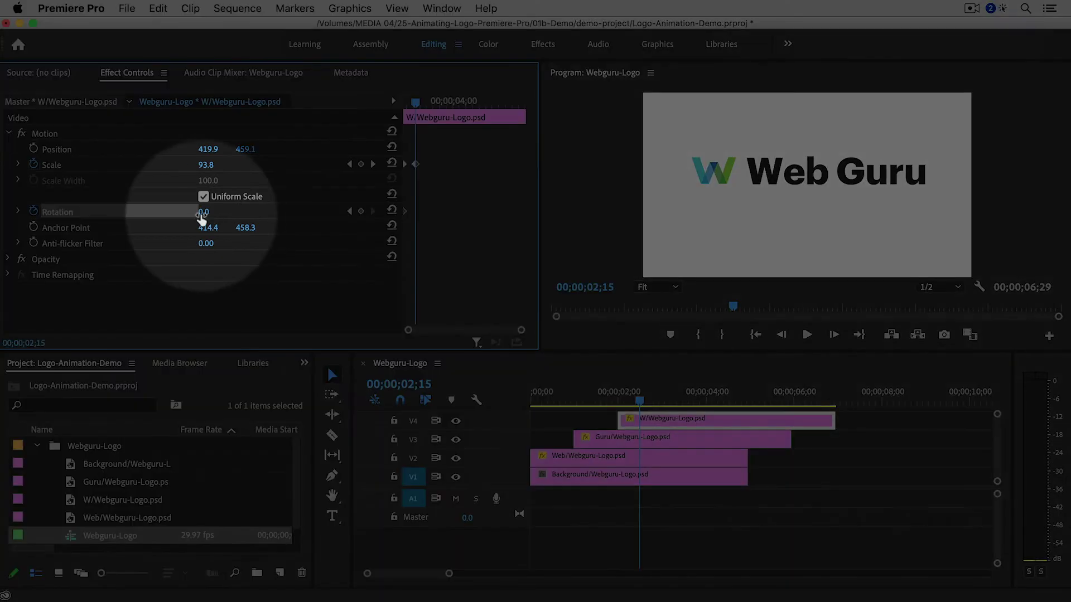
{"action": "left_click", "coordinate": [212, 211]}
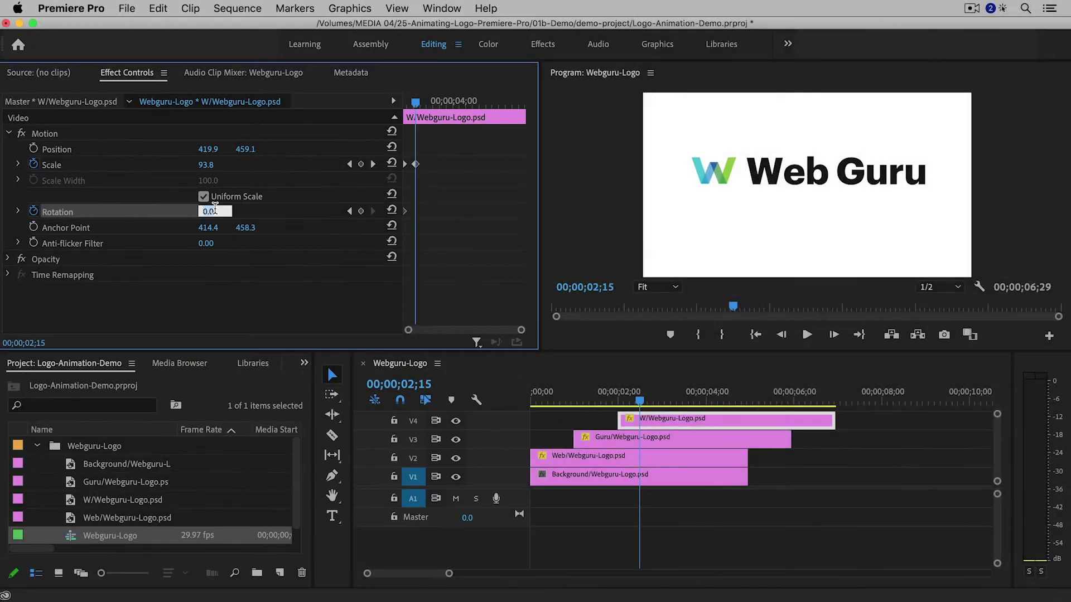
{"action": "key", "text": "Return"}
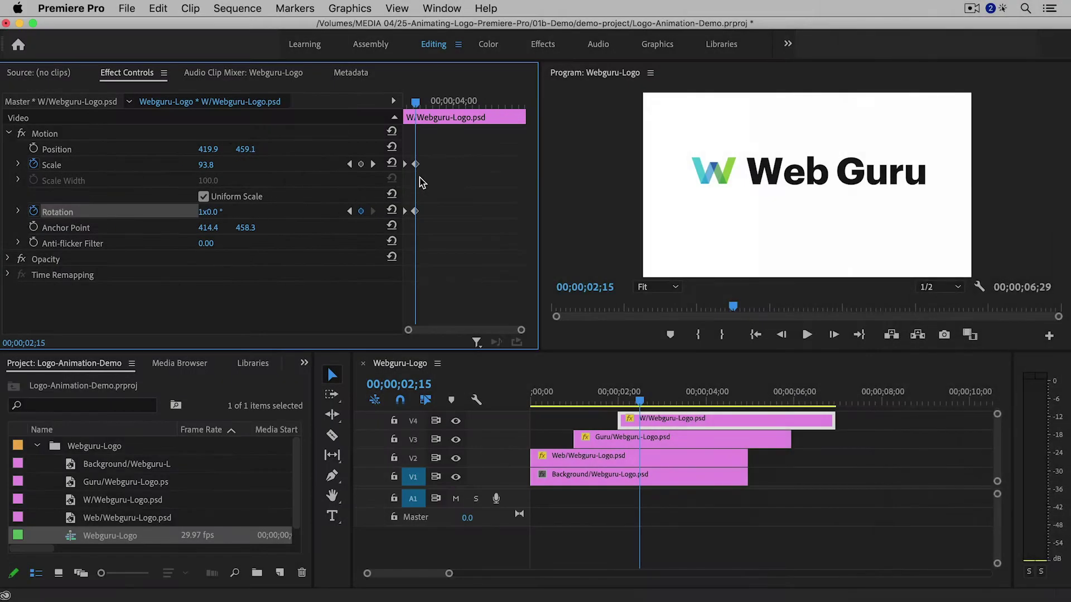
Play the W clip's combined scale and rotation animation from its start.
{"action": "left_click_drag", "start_coordinate": [413, 105], "coordinate": [398, 106]}
{"action": "key", "text": "space"}
{"action": "key", "text": "space"}
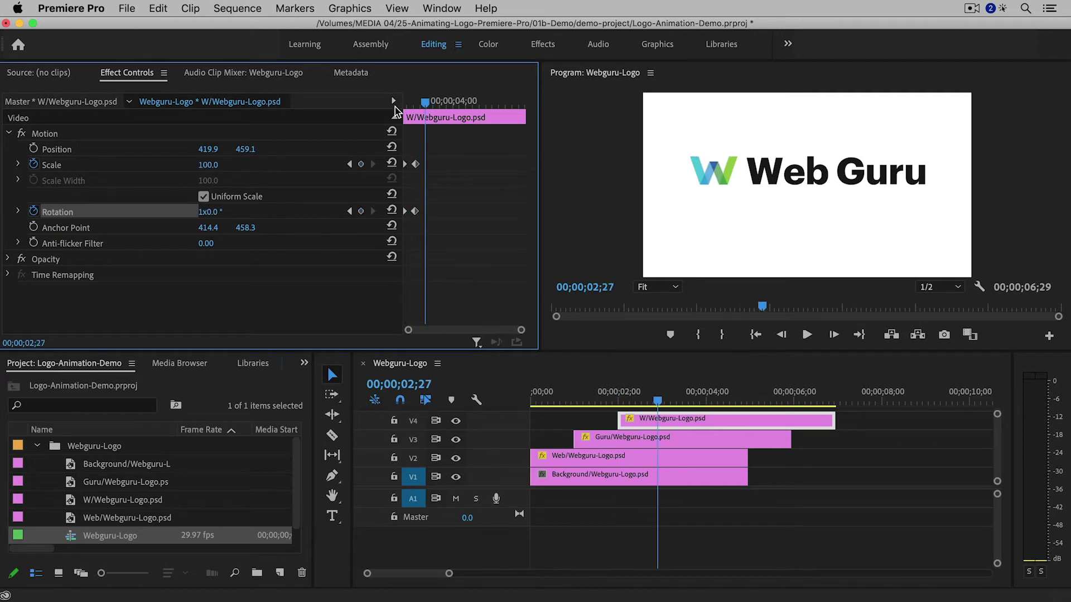
Replay the W clip's animation and set its ending Rotation keyframe at 00;00;02;15 to 720°, two full turns (2x0.0°).
{"action": "left_click_drag", "start_coordinate": [395, 106], "coordinate": [397, 106]}
{"action": "key", "text": "space"}
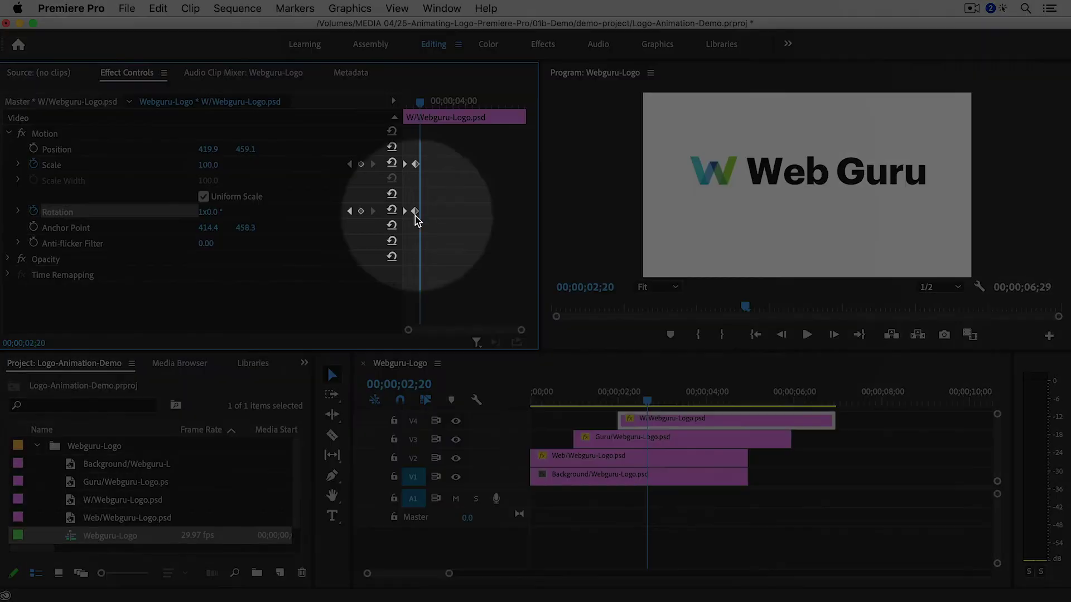
{"action": "left_click", "coordinate": [414, 212]}
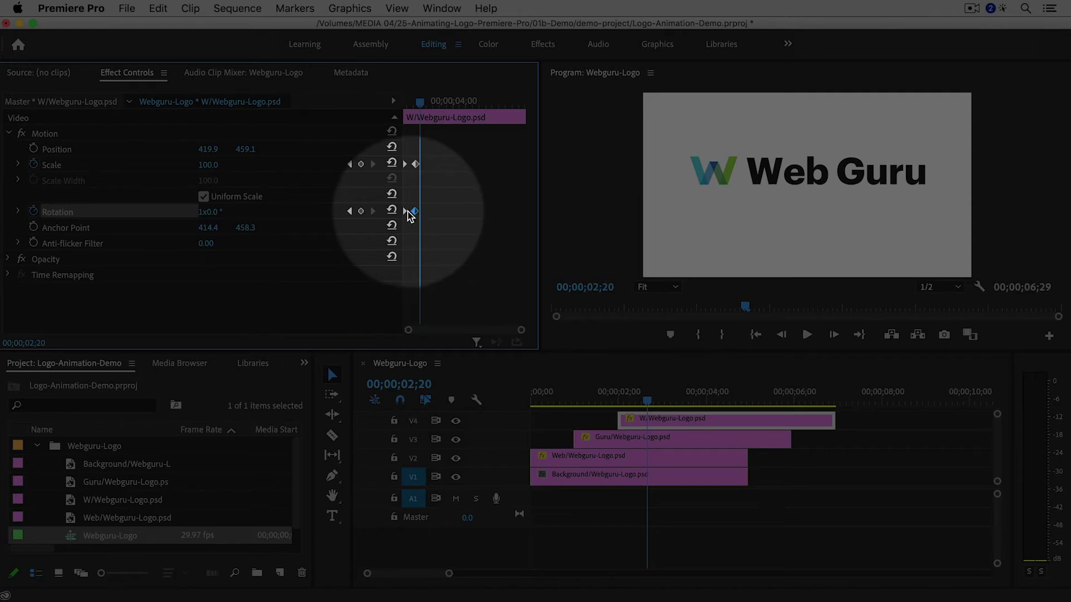
{"action": "key", "text": "Delete"}
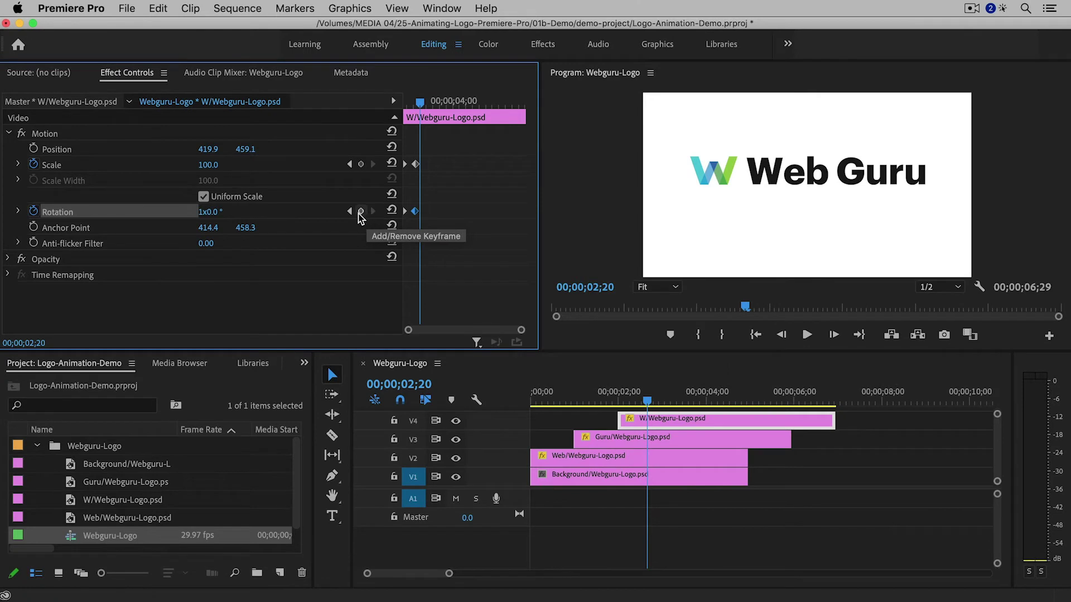
{"action": "left_click", "coordinate": [350, 212]}
{"action": "left_click", "coordinate": [351, 213]}
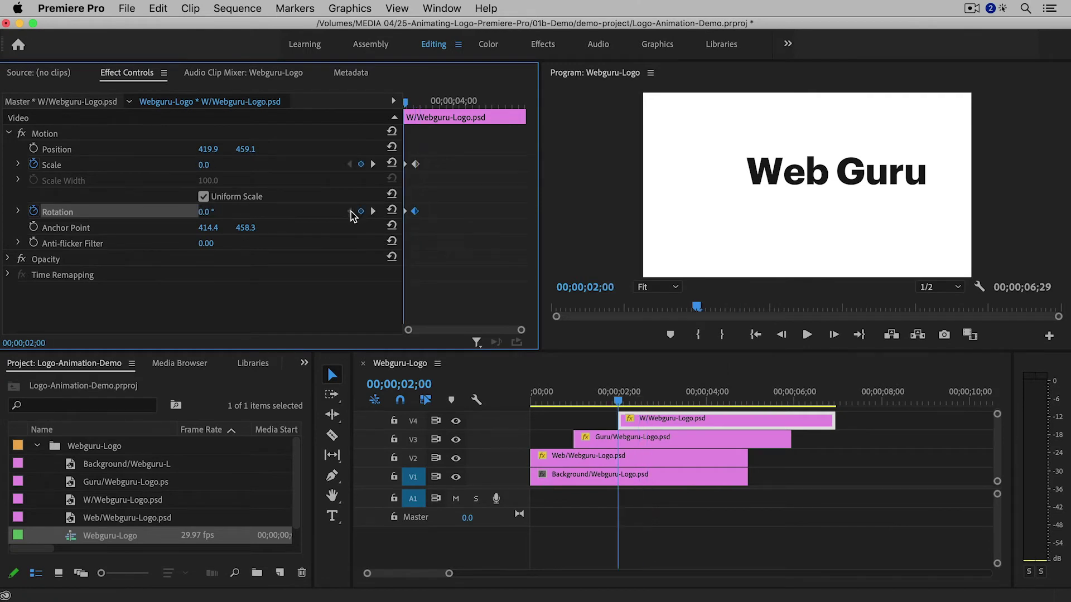
{"action": "left_click", "coordinate": [371, 211]}
{"action": "left_click", "coordinate": [351, 212]}
{"action": "left_click", "coordinate": [371, 212]}
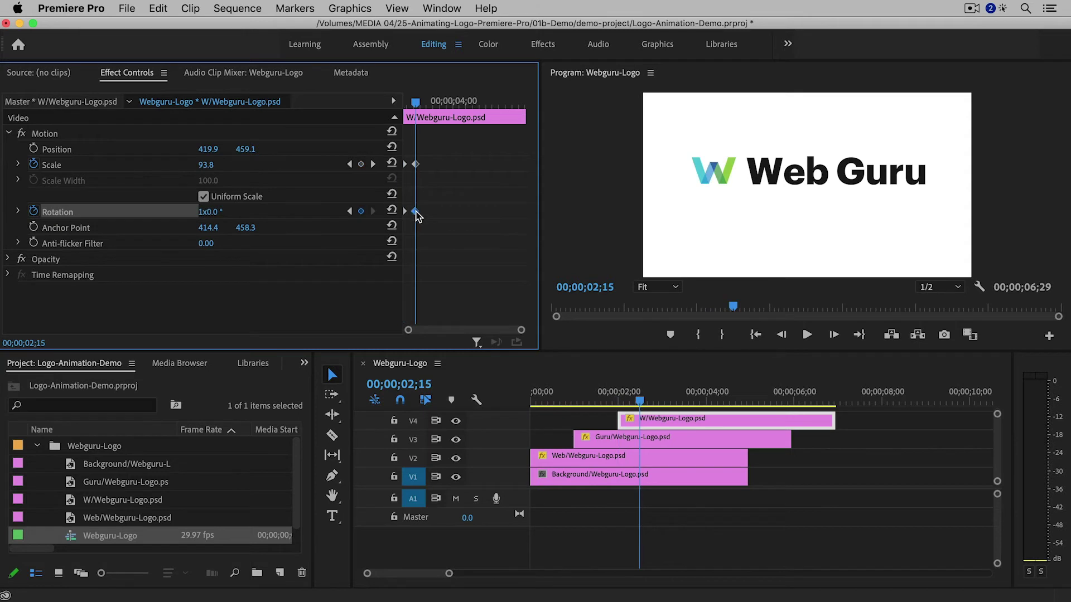
{"action": "left_click", "coordinate": [222, 211]}
{"action": "type", "text": "720"}
{"action": "key", "text": "Return"}
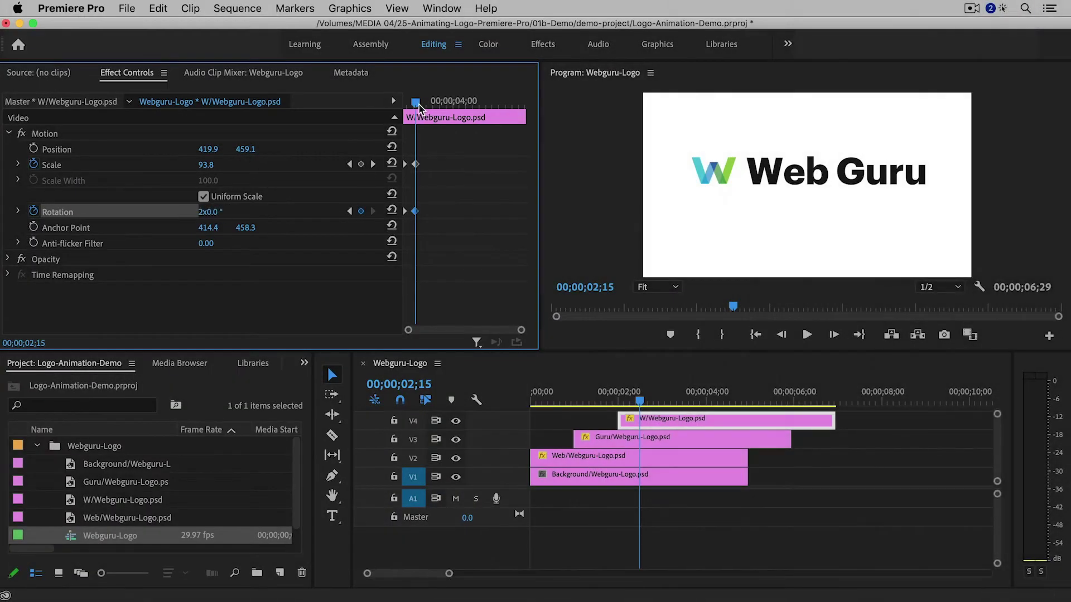
Play the W clip's double-spin animation twice from the clip's start.
{"action": "left_click_drag", "start_coordinate": [420, 105], "coordinate": [395, 104]}
{"action": "key", "text": "space"}
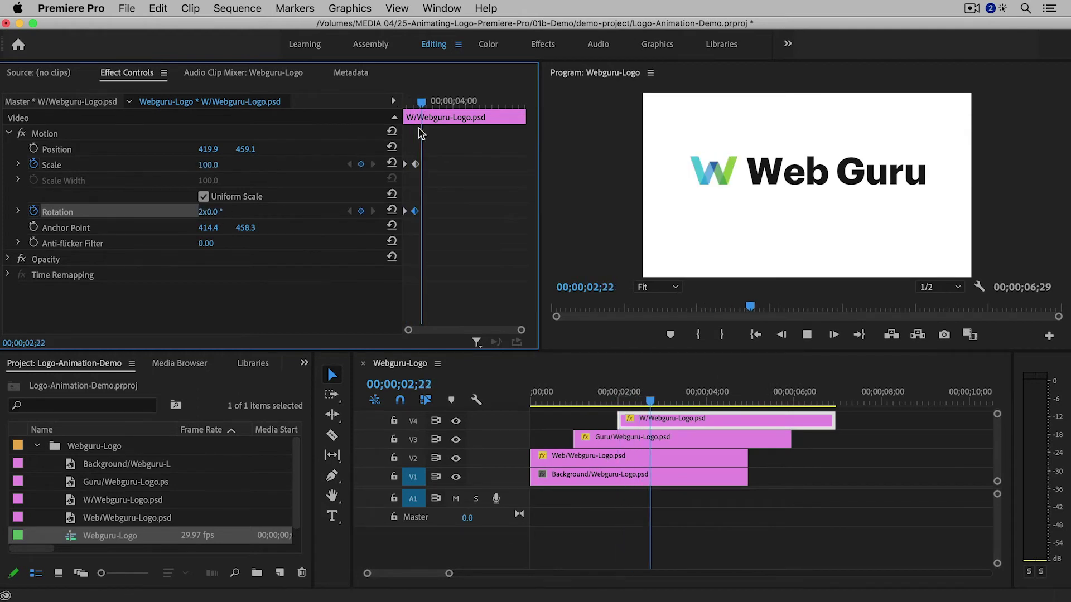
{"action": "key", "text": "space"}
{"action": "left_click", "coordinate": [405, 104]}
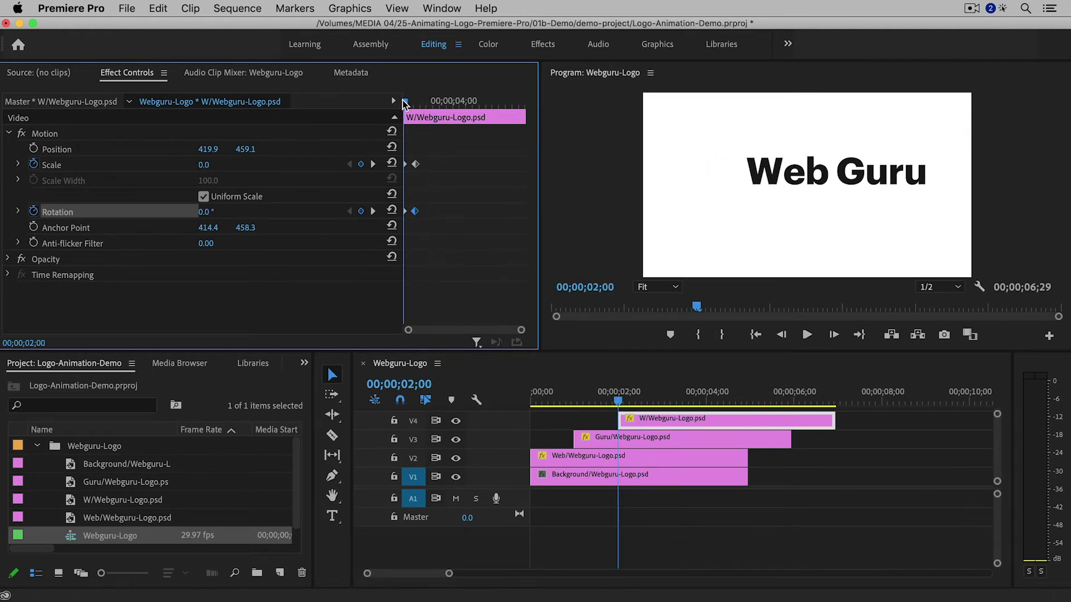
{"action": "key", "text": "space"}
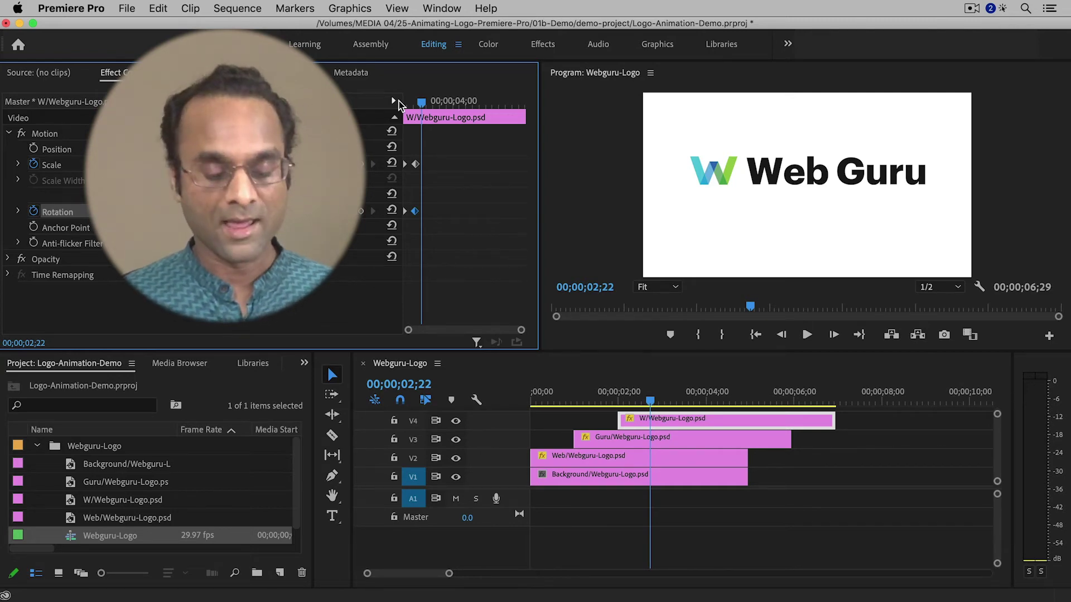
Trim the ends of the W and Guru clips to 00;00;04;29 so they finish with the Web and Background clips.
{"action": "left_click_drag", "start_coordinate": [726, 402], "coordinate": [748, 403]}
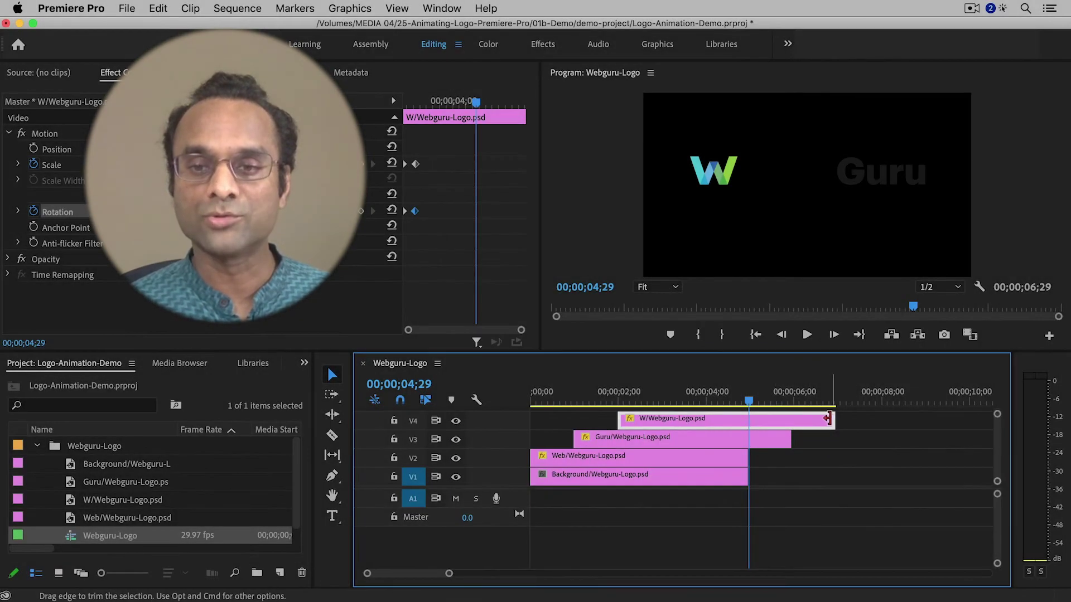
{"action": "left_click_drag", "start_coordinate": [827, 419], "coordinate": [748, 439]}
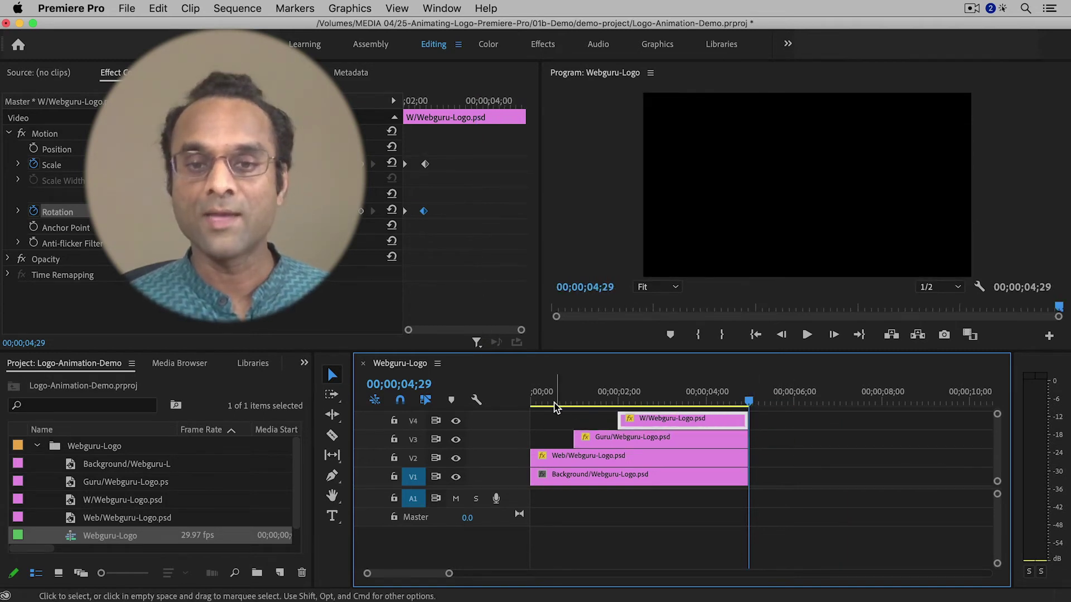
Play the opening of the sequence twice from 00;00;00;00 to review how the Web text slides in.
{"action": "left_click", "coordinate": [530, 401]}
{"action": "key", "text": "space"}
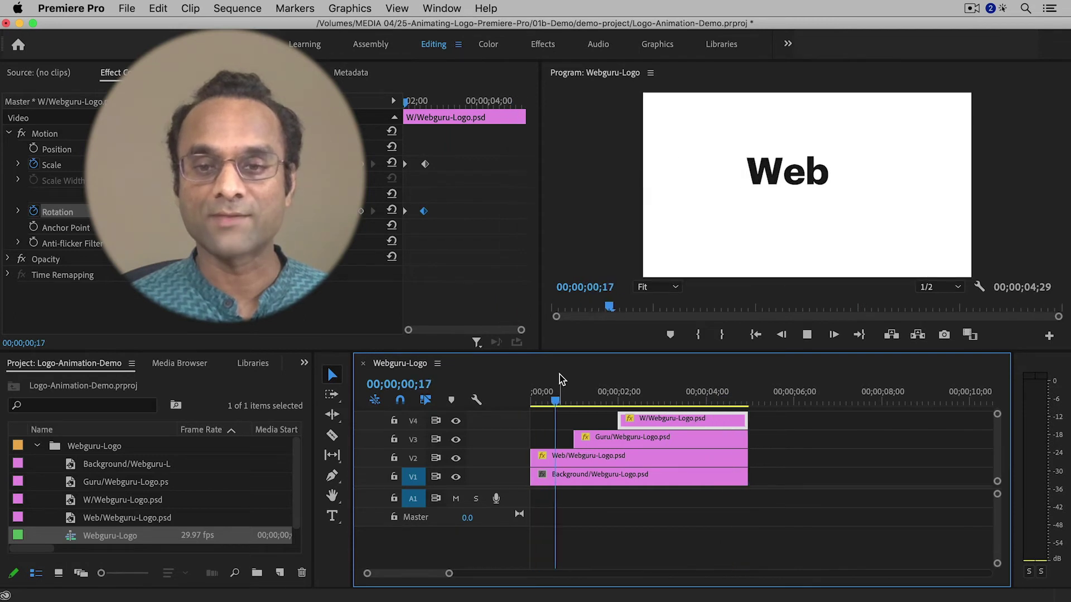
{"action": "key", "text": "space"}
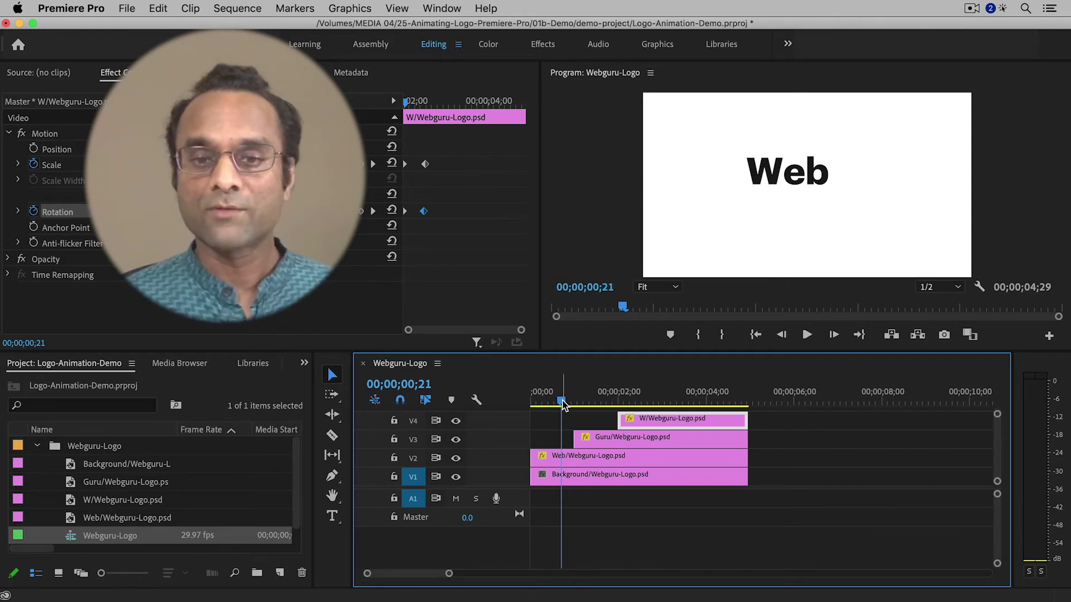
{"action": "left_click_drag", "start_coordinate": [562, 400], "coordinate": [532, 400]}
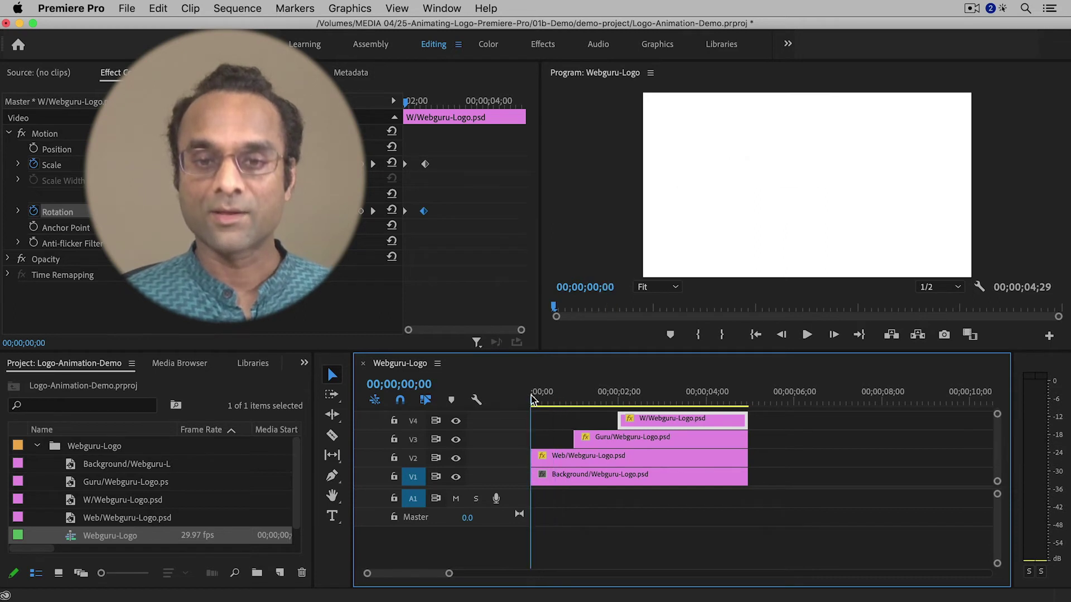
{"action": "key", "text": "space"}
{"action": "key", "text": "space"}
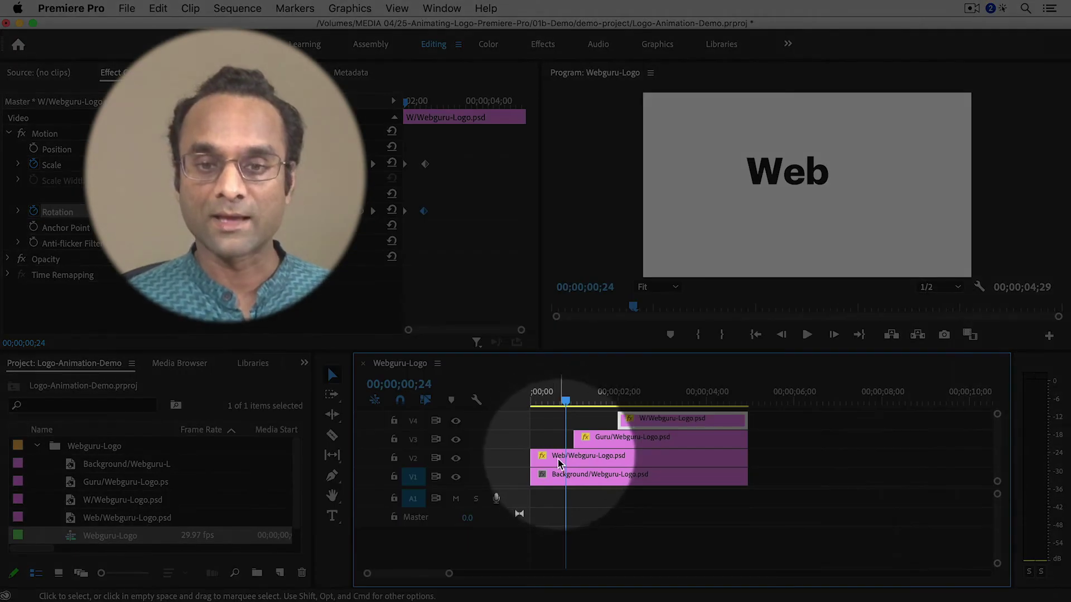
Apply Ease In temporal interpolation to the Web clip's ending Position keyframe and play the slide-in from the sequence start.
{"action": "left_click", "coordinate": [560, 460]}
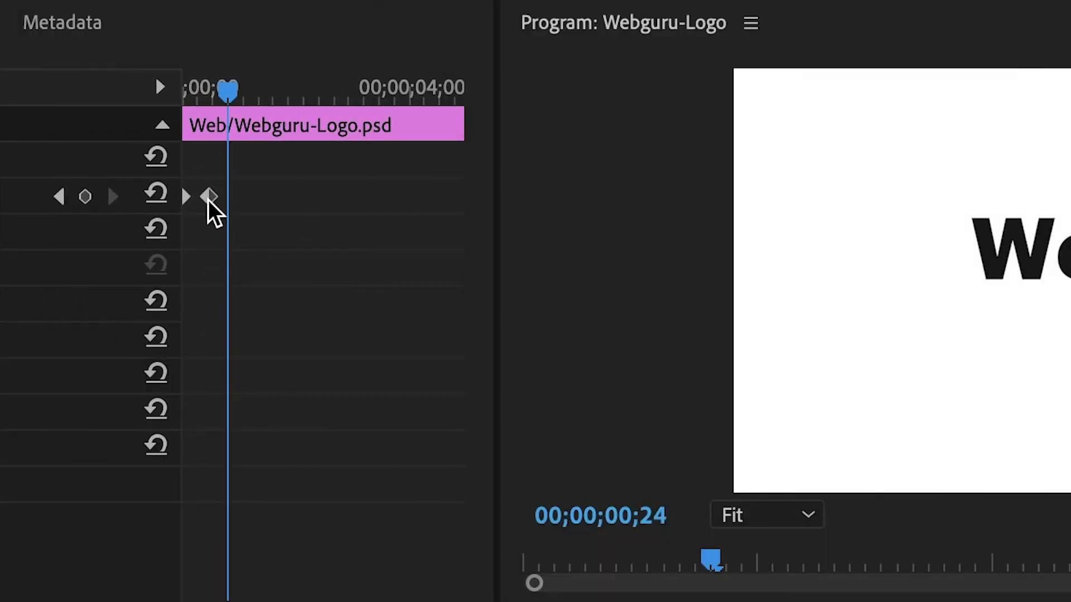
{"action": "right_click", "coordinate": [208, 199]}
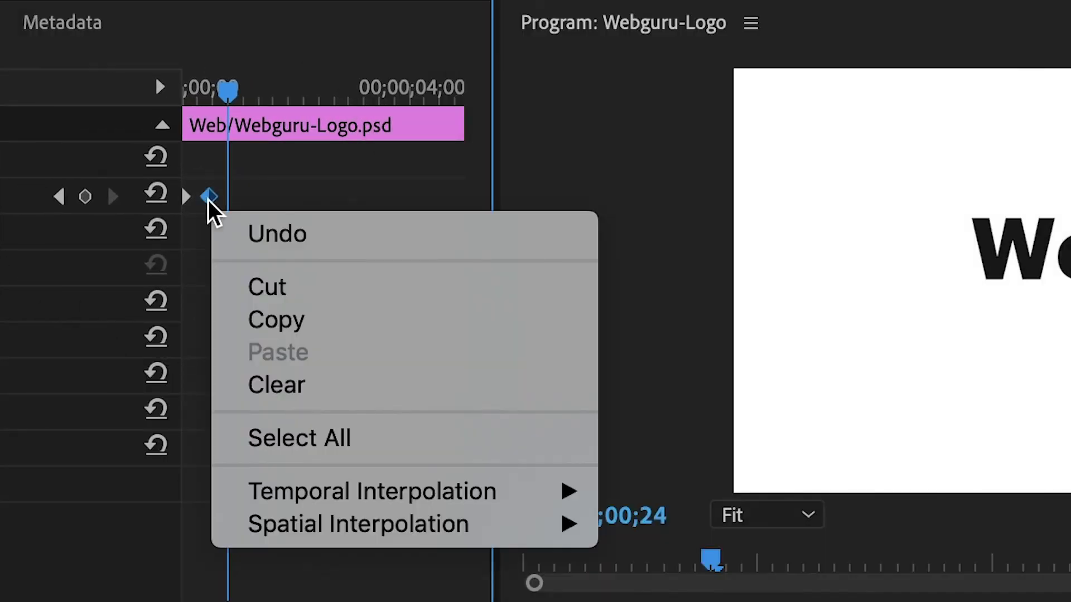
{"action": "mouse_move", "coordinate": [547, 493]}
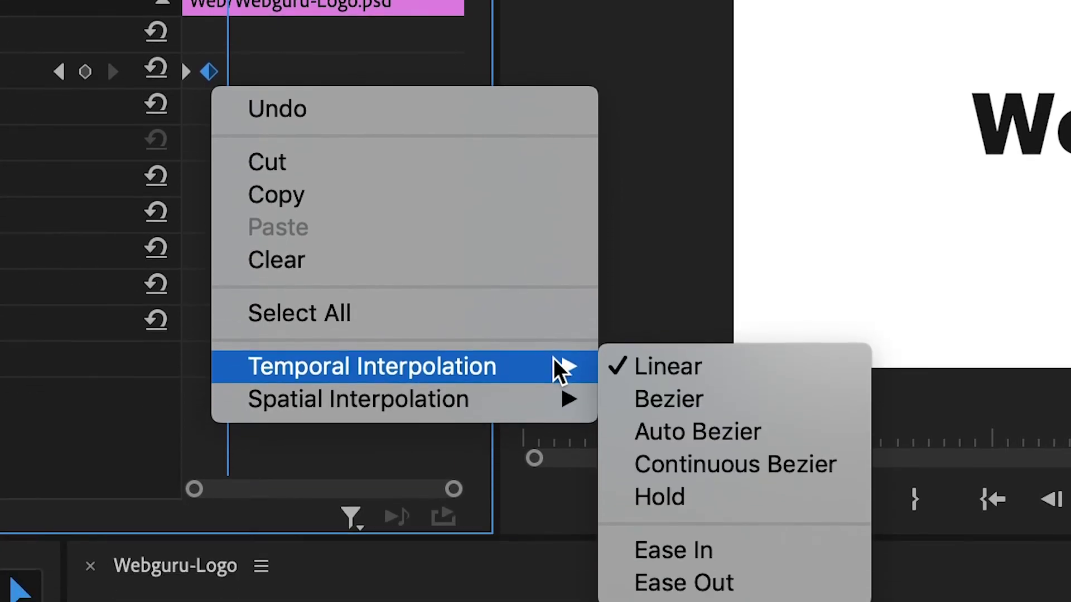
{"action": "left_click", "coordinate": [779, 530]}
{"action": "left_click_drag", "start_coordinate": [564, 409], "coordinate": [531, 401]}
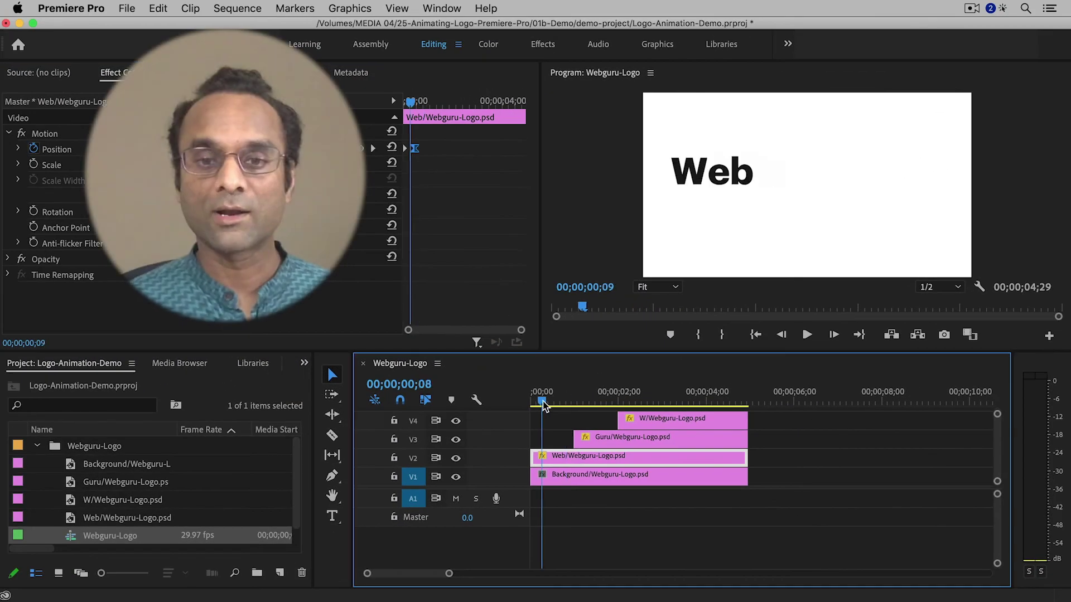
{"action": "key", "text": "space"}
{"action": "key", "text": "space"}
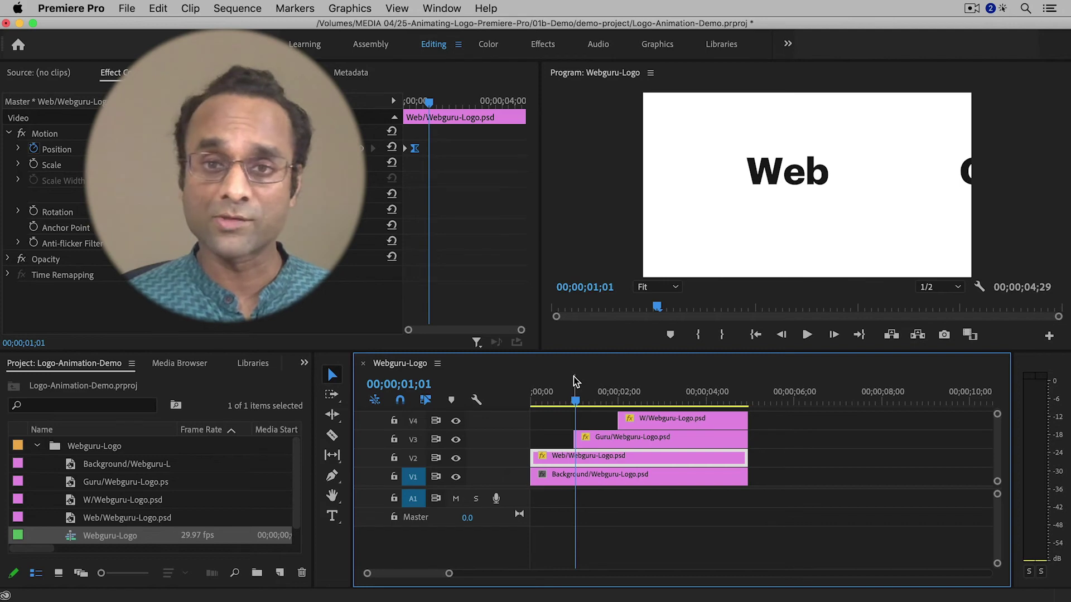
Apply Ease In temporal interpolation to the Guru clip's ending Position keyframe and play its slide-in.
{"action": "left_click_drag", "start_coordinate": [573, 397], "coordinate": [594, 397]}
{"action": "left_click", "coordinate": [610, 441]}
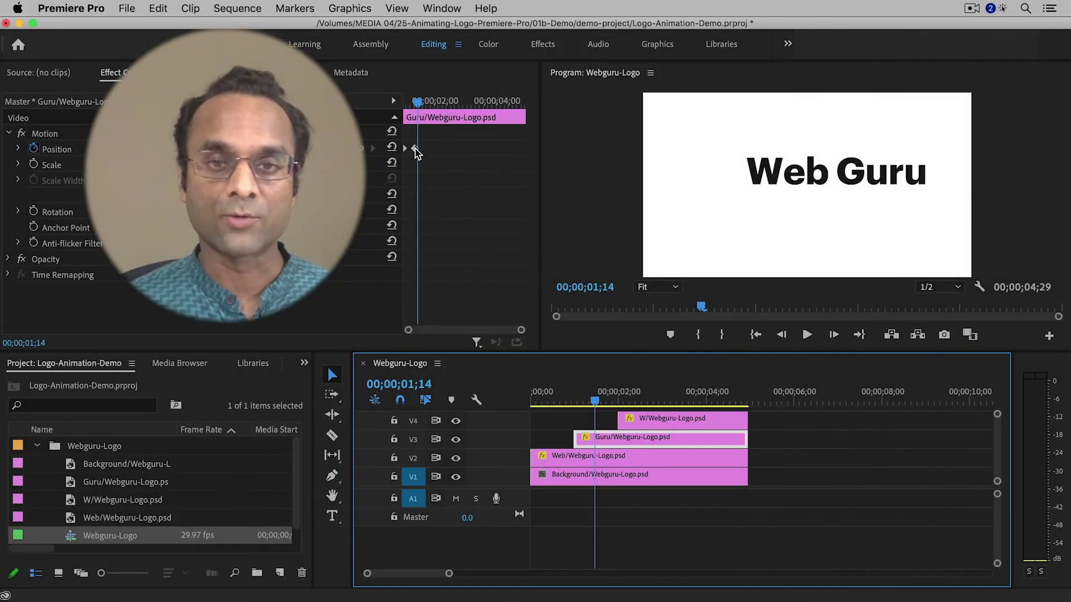
{"action": "right_click", "coordinate": [415, 149]}
{"action": "mouse_move", "coordinate": [558, 277]}
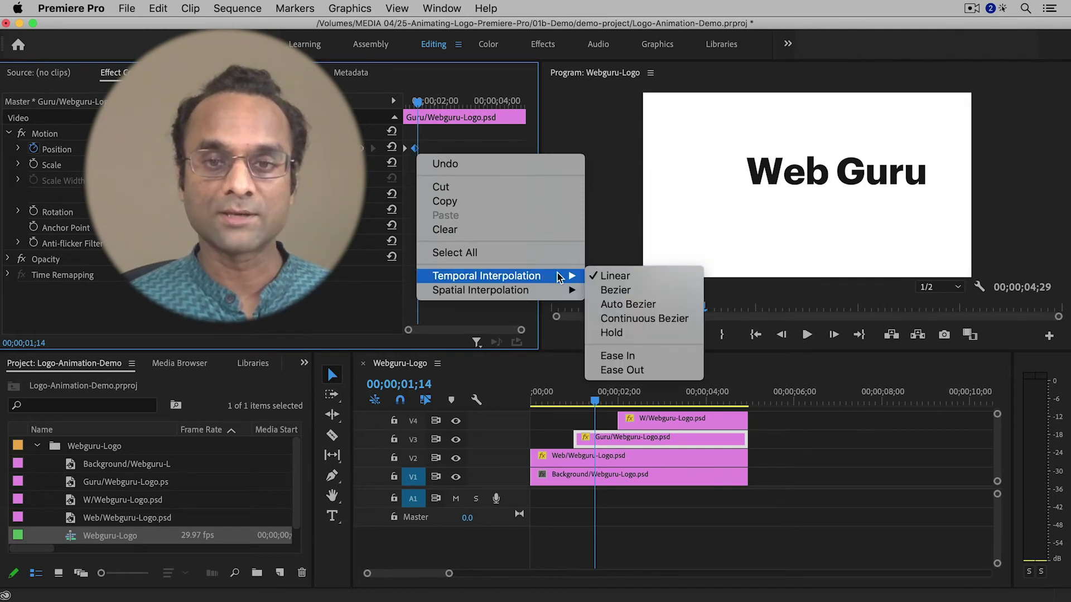
{"action": "left_click", "coordinate": [636, 356]}
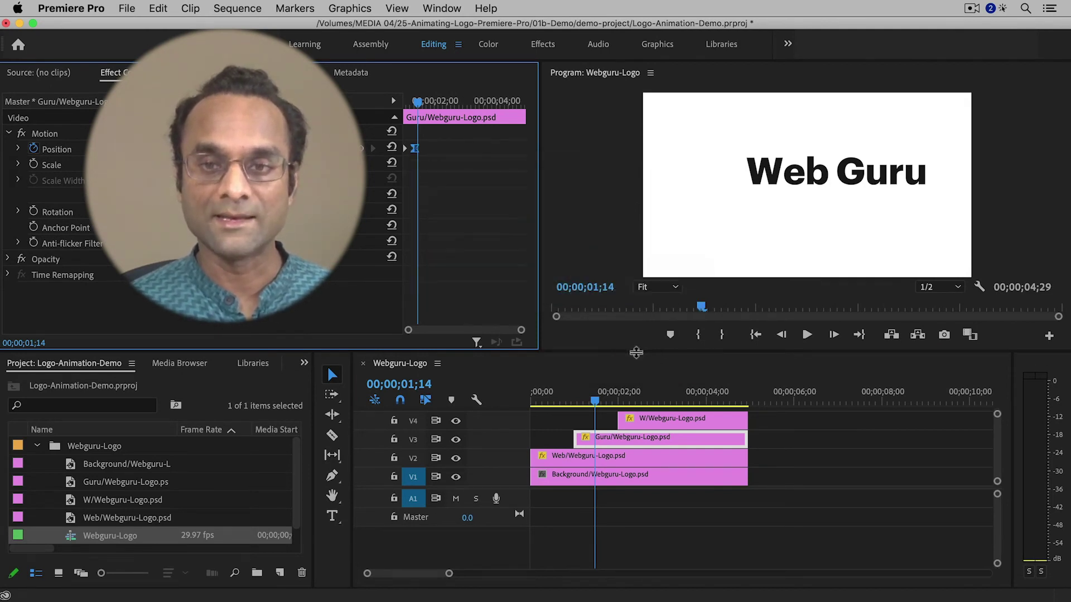
{"action": "left_click", "coordinate": [568, 400]}
{"action": "key", "text": "space"}
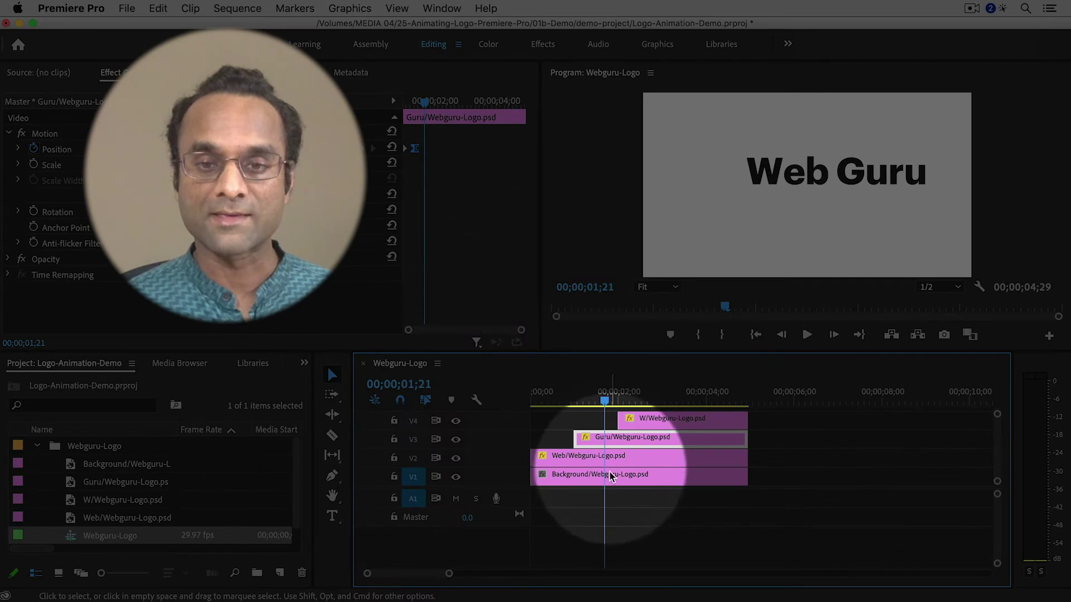
Add a Lumetri Color vignette with Amount -2.2 to the Background clip, toggling the effect's bypass to compare.
{"action": "left_click", "coordinate": [619, 478]}
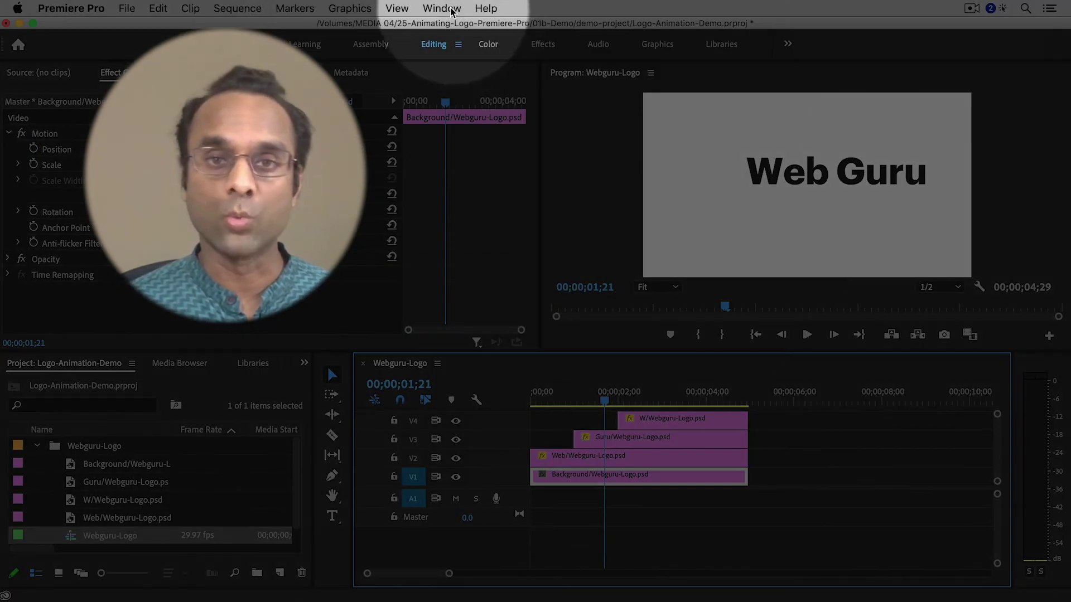
{"action": "left_click", "coordinate": [442, 8]}
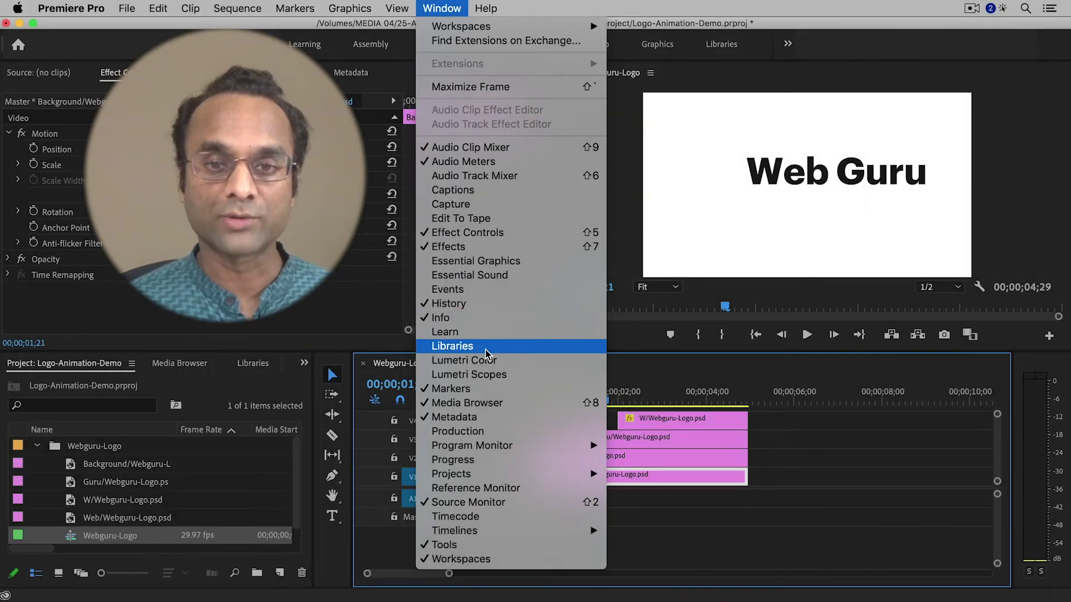
{"action": "left_click", "coordinate": [480, 361]}
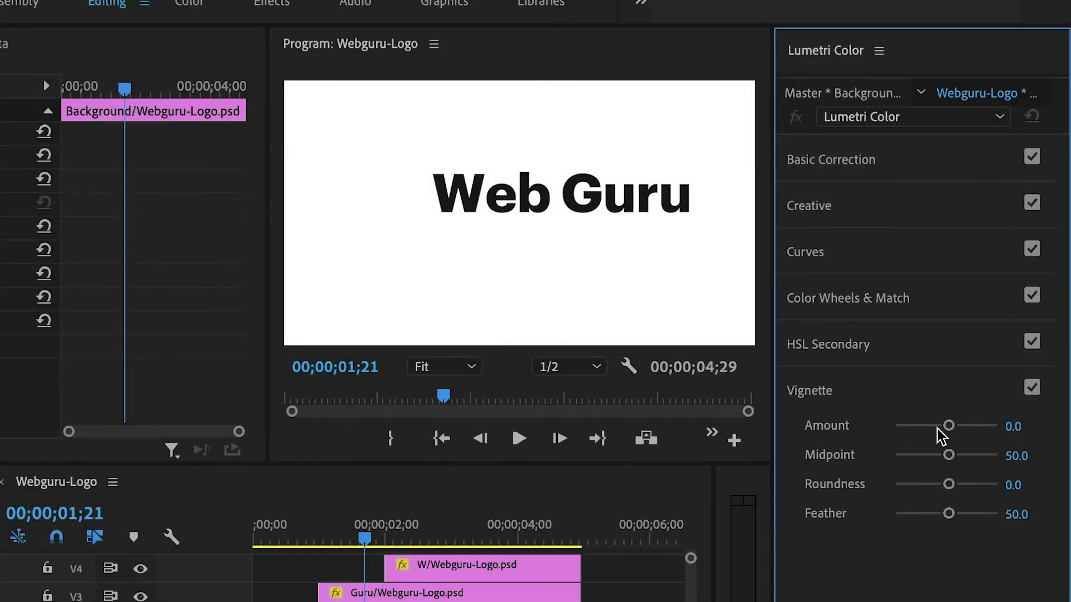
{"action": "left_click_drag", "start_coordinate": [950, 428], "coordinate": [912, 427]}
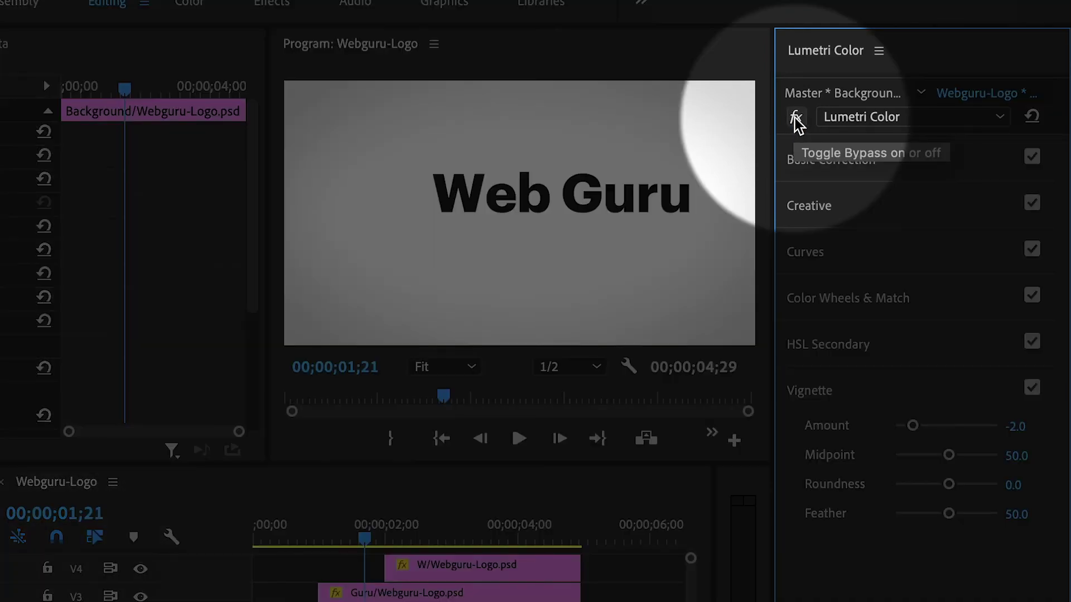
{"action": "left_click", "coordinate": [795, 118]}
{"action": "left_click", "coordinate": [795, 118]}
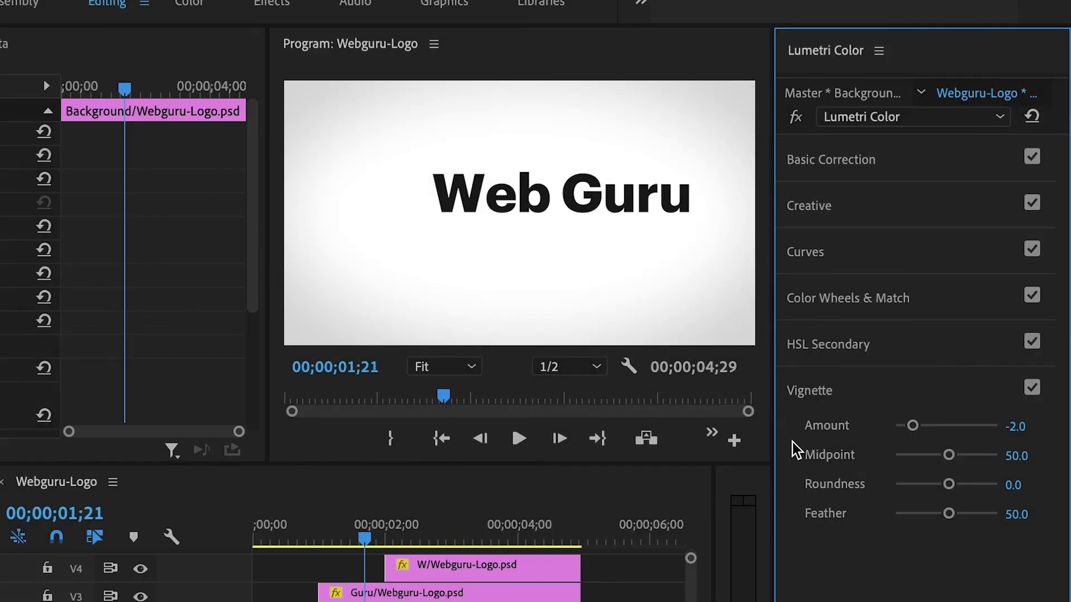
{"action": "left_click_drag", "start_coordinate": [912, 426], "coordinate": [906, 426]}
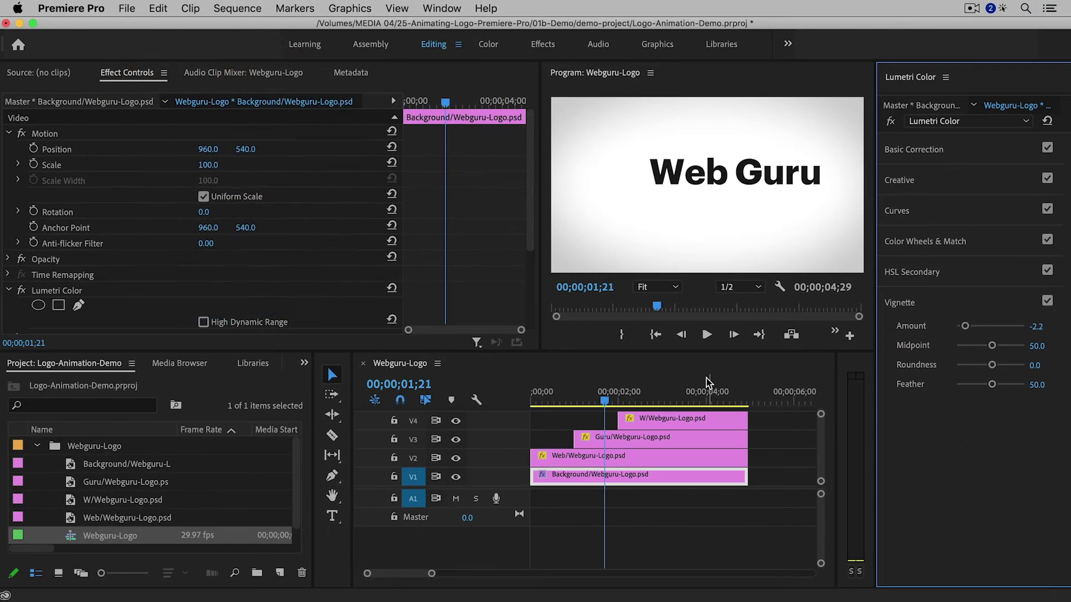
Play the full logo animation over the vignetted background.
{"action": "left_click", "coordinate": [480, 527]}
{"action": "key", "text": "space"}
{"action": "key", "text": "space"}
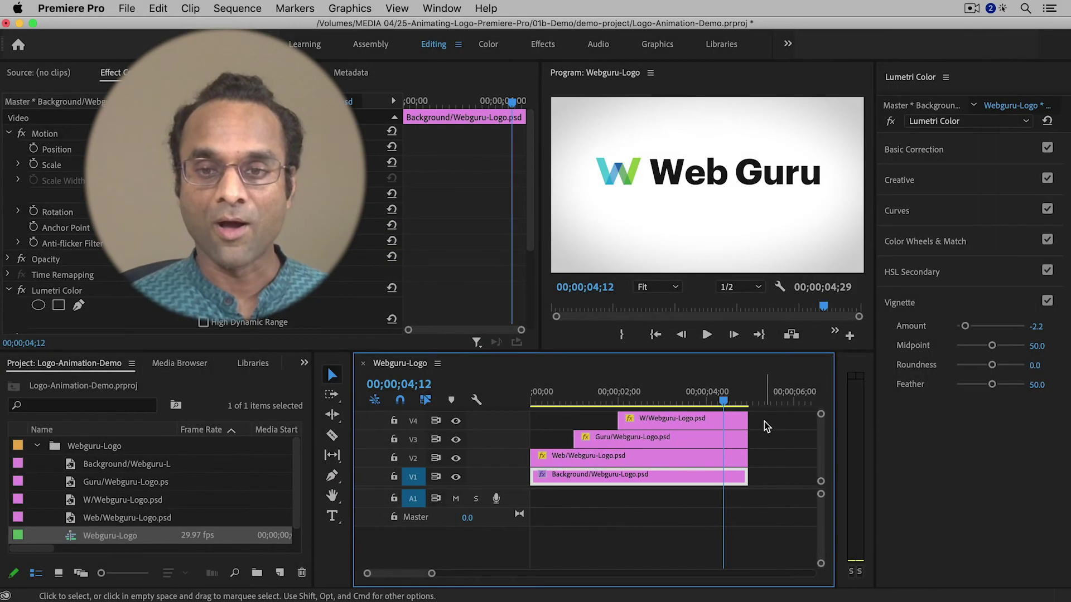
Nest the W, Guru and Web clips into a nested sequence named Logo-nest, leaving out the Background clip.
{"action": "left_click_drag", "start_coordinate": [767, 426], "coordinate": [661, 457]}
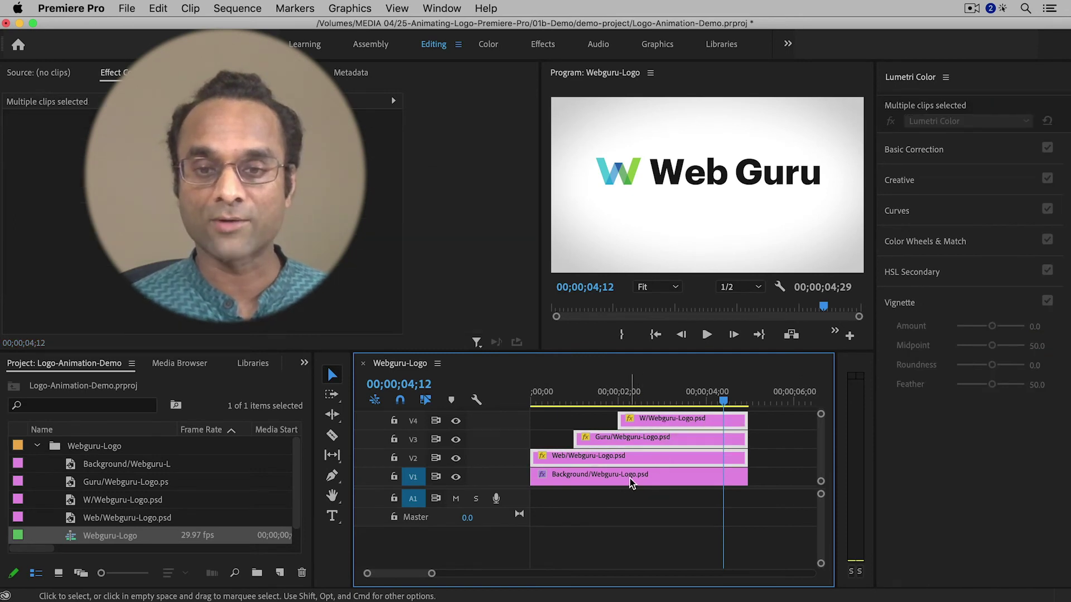
{"action": "right_click", "coordinate": [668, 440]}
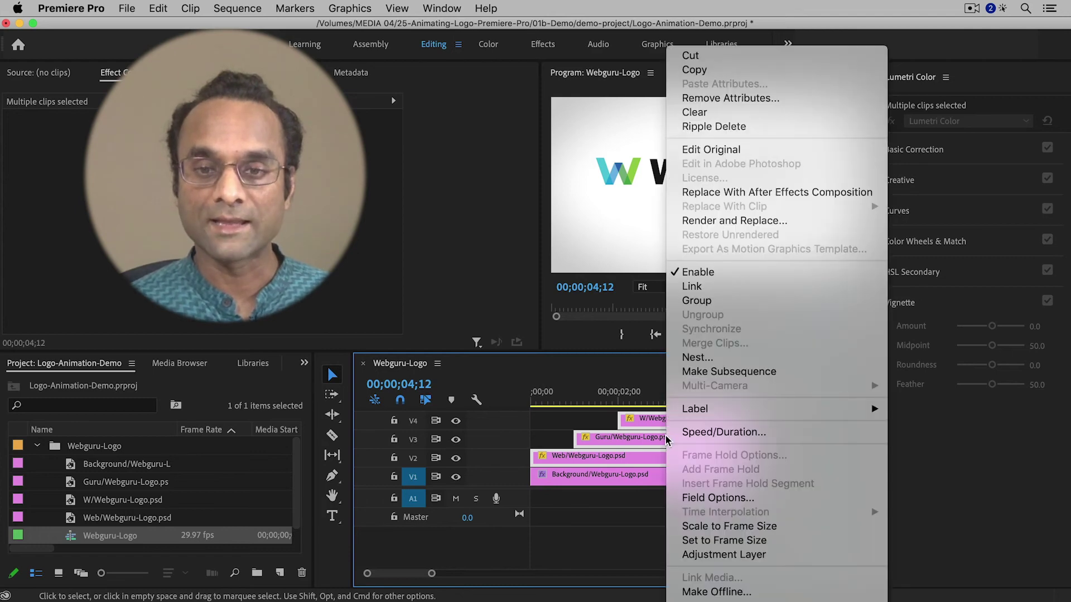
{"action": "left_click", "coordinate": [697, 357]}
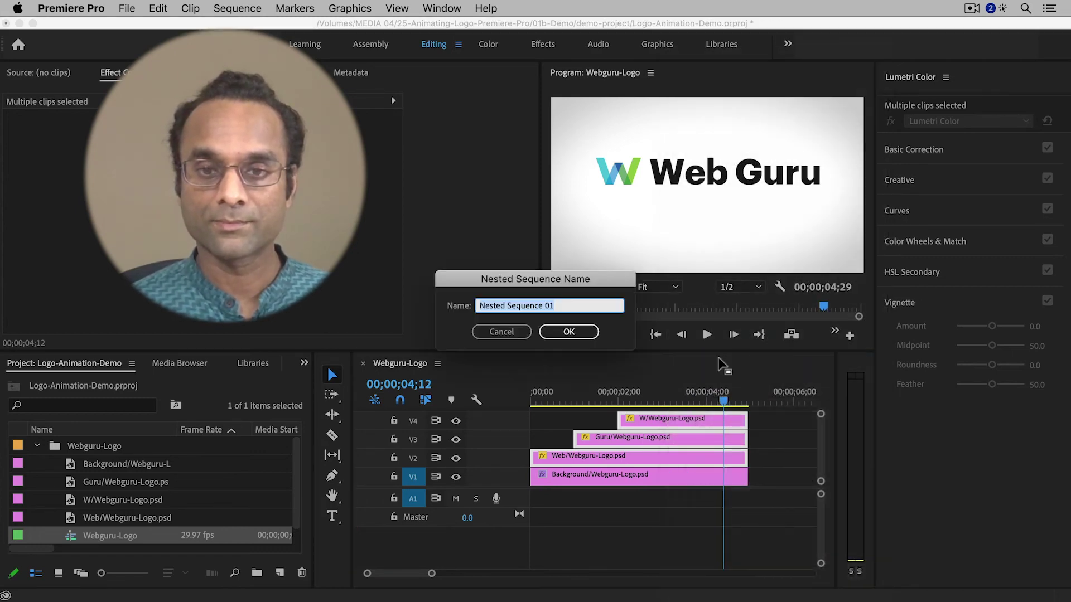
{"action": "type", "text": "L"}
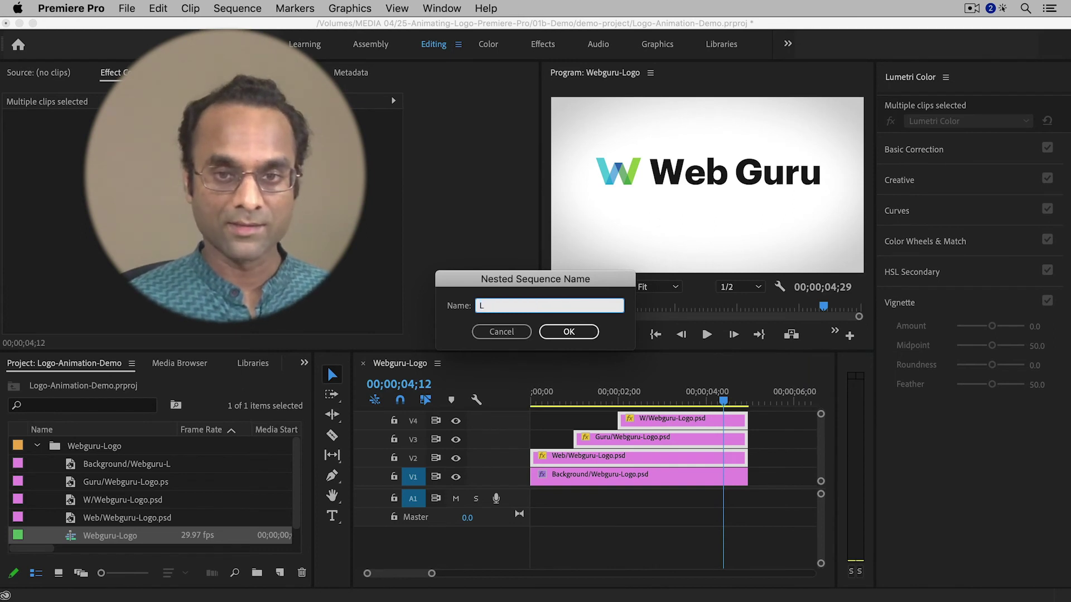
{"action": "type", "text": "ogo-nes"}
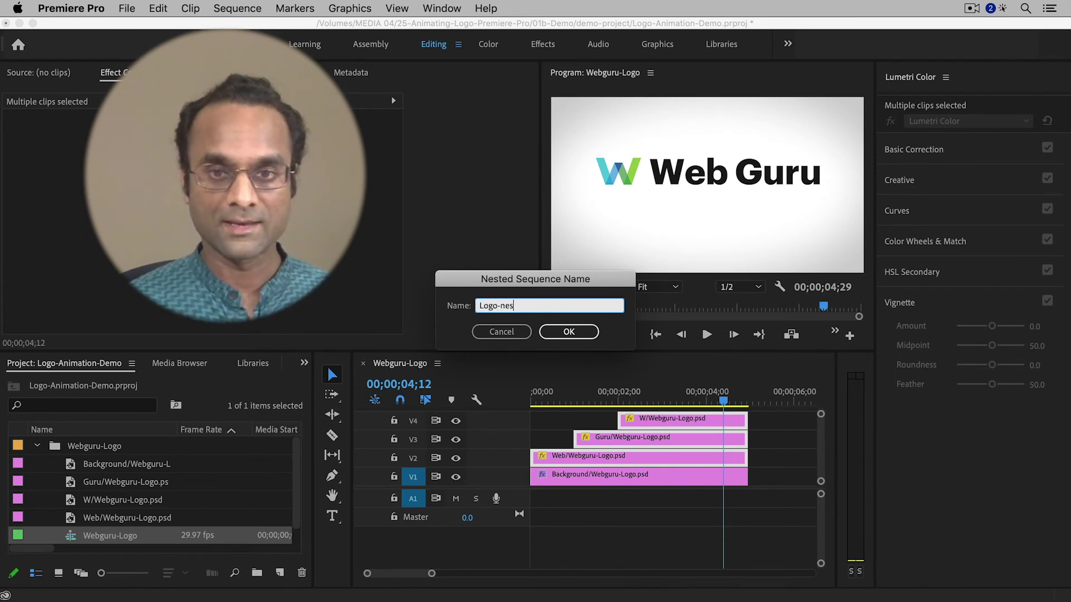
{"action": "type", "text": "t"}
{"action": "key", "text": "Return"}
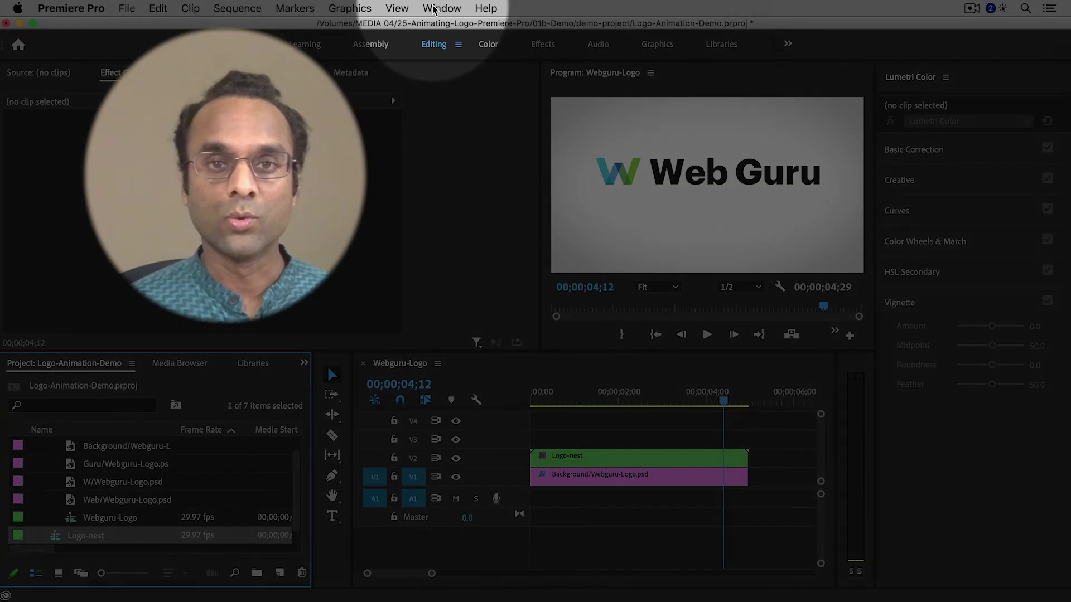
Show the Effects panel and expand its Video Transitions category.
{"action": "left_click", "coordinate": [434, 8]}
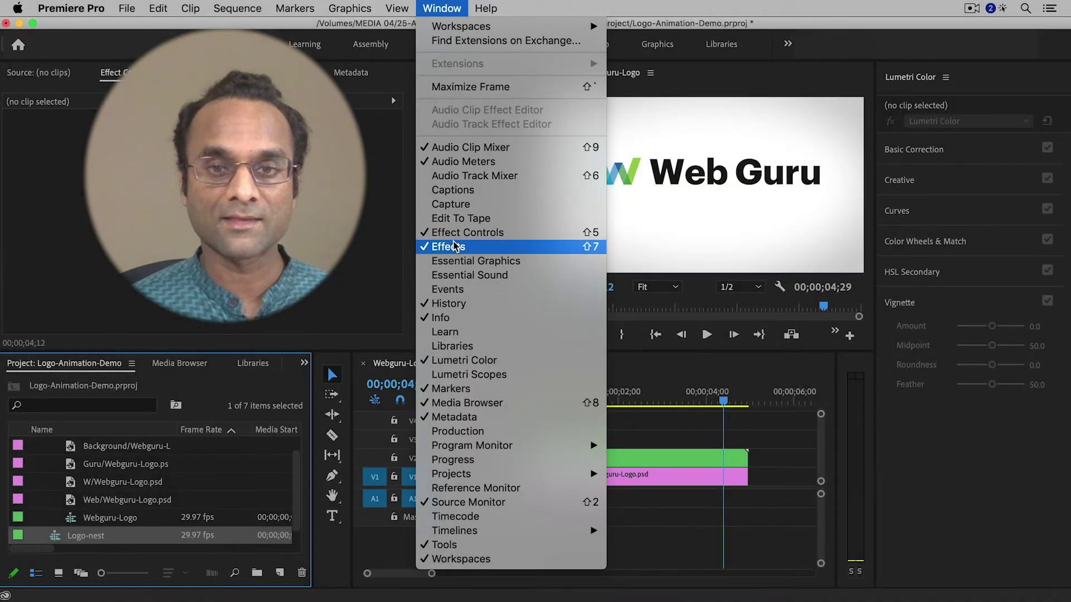
{"action": "left_click", "coordinate": [455, 247]}
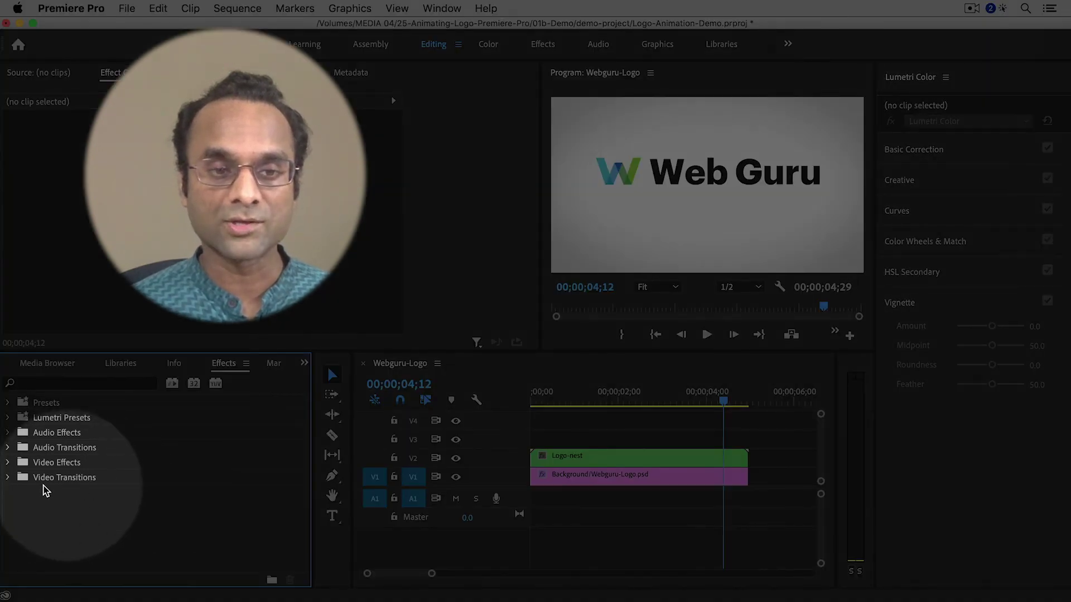
{"action": "left_click", "coordinate": [8, 477]}
{"action": "scroll", "coordinate": [41, 493], "scroll_direction": "down", "scroll_amount": 1}
{"action": "scroll", "coordinate": [41, 494], "scroll_direction": "down", "scroll_amount": 1}
Apply the Push slide transition to the end of the Logo-nest clip and play the logo's exit.
{"action": "left_click", "coordinate": [15, 536]}
{"action": "scroll", "coordinate": [64, 527], "scroll_direction": "down", "scroll_amount": 4}
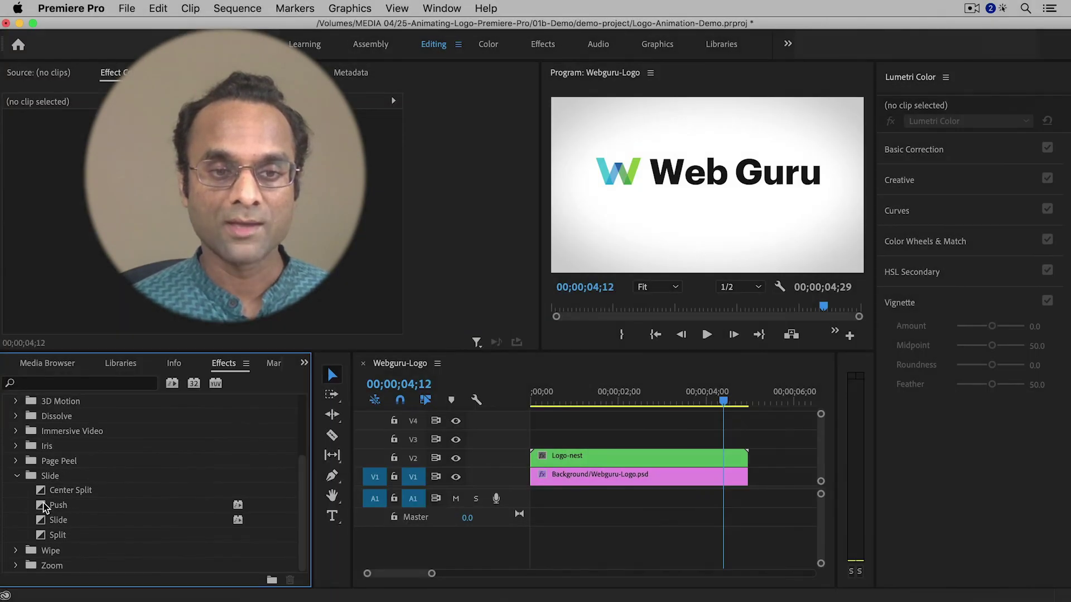
{"action": "left_click_drag", "start_coordinate": [45, 508], "coordinate": [732, 456]}
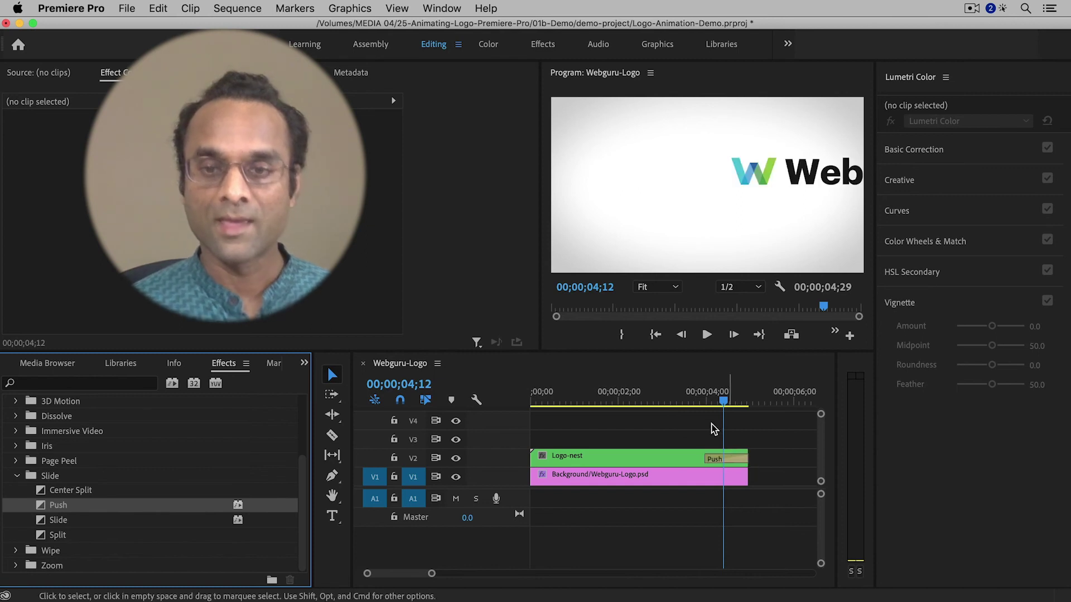
{"action": "left_click", "coordinate": [671, 398]}
{"action": "key", "text": "space"}
{"action": "key", "text": "space"}
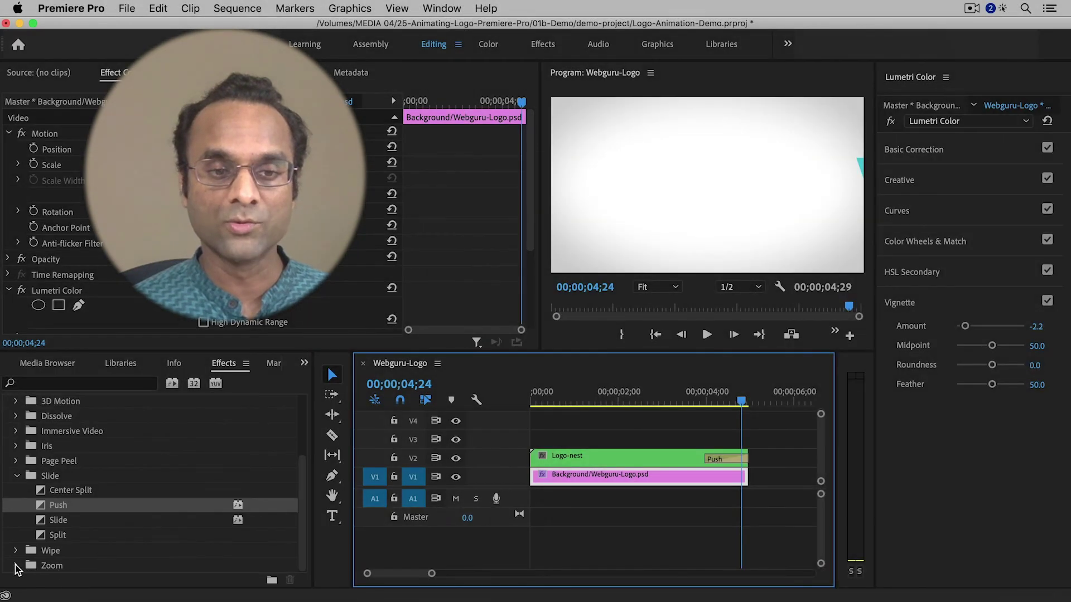
Replace the transition at the end of the Logo-nest clip with Cross Zoom and play the logo's exit.
{"action": "left_click", "coordinate": [15, 565]}
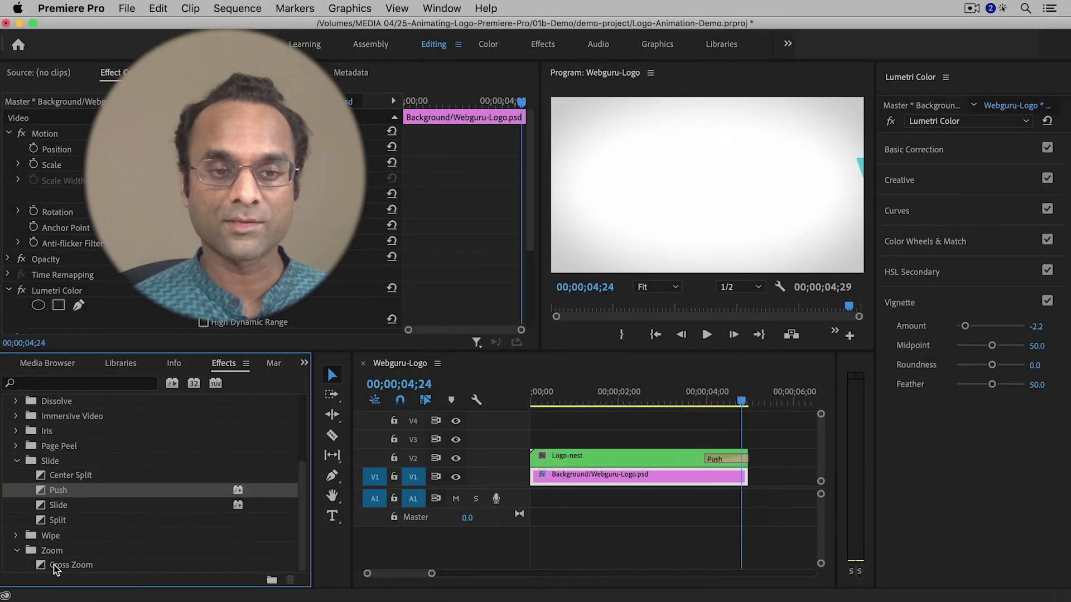
{"action": "left_click", "coordinate": [47, 567]}
{"action": "left_click_drag", "start_coordinate": [377, 476], "coordinate": [726, 456]}
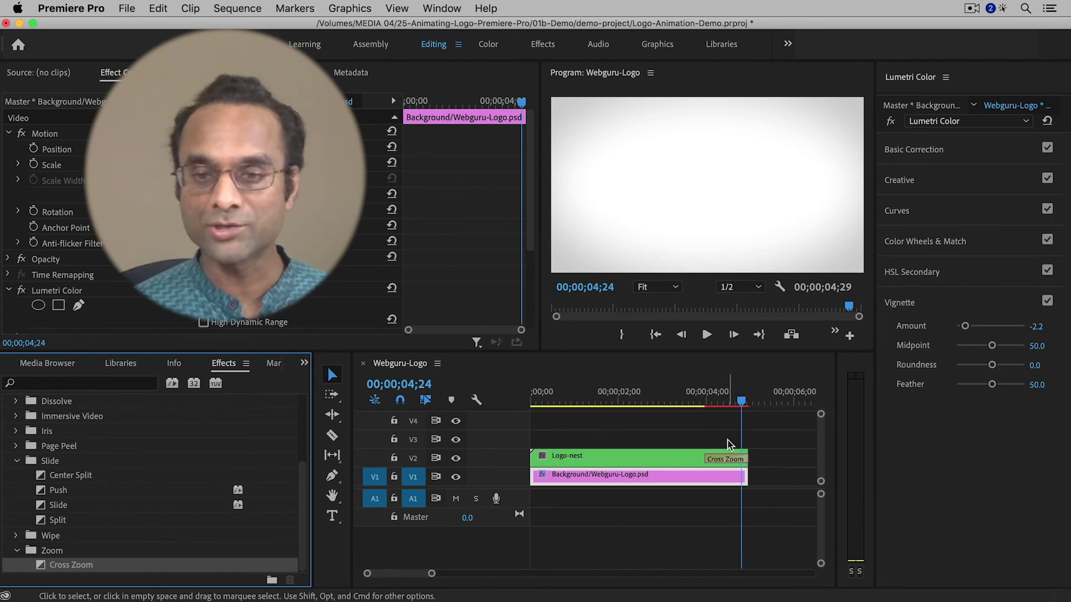
{"action": "left_click", "coordinate": [690, 401]}
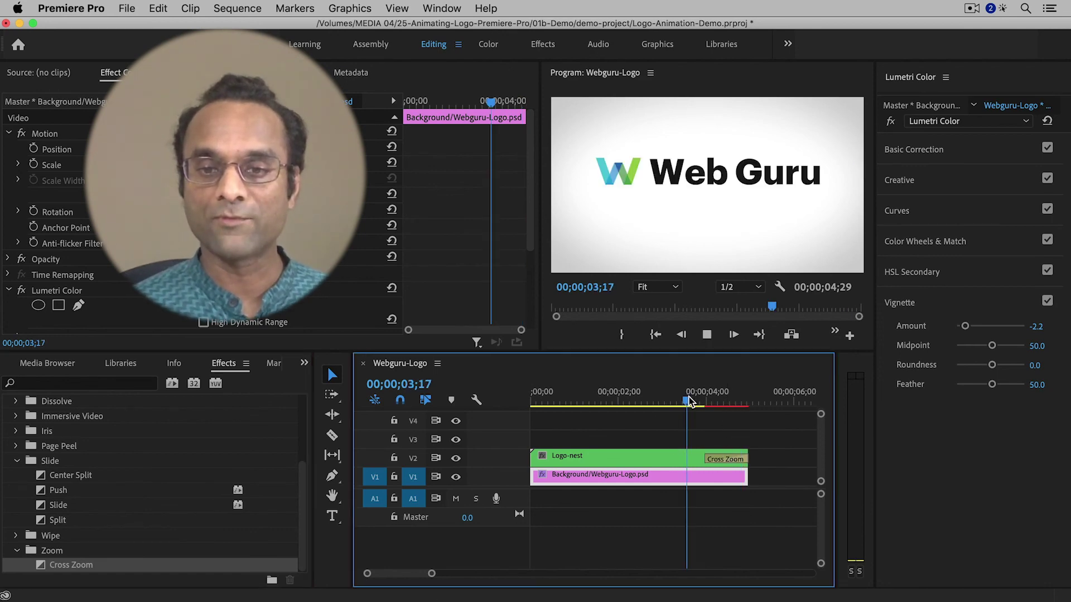
{"action": "key", "text": "space"}
{"action": "key", "text": "space"}
{"action": "key", "text": "space"}
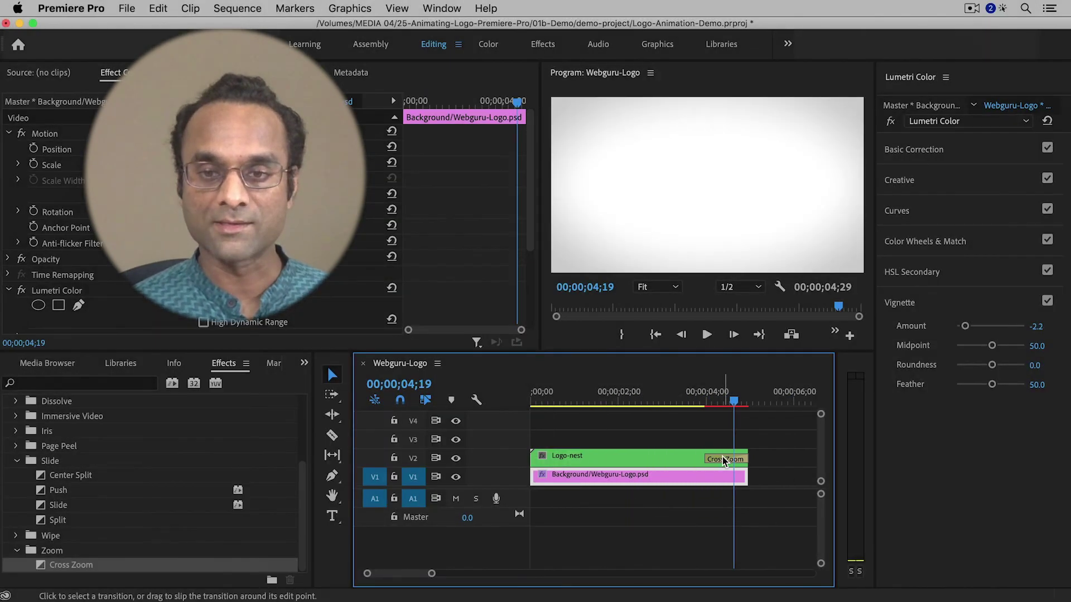
Set the Cross Zoom transition's duration to 15 frames.
{"action": "double_click", "coordinate": [724, 461]}
{"action": "type", "text": "15"}
{"action": "key", "text": "Tab"}
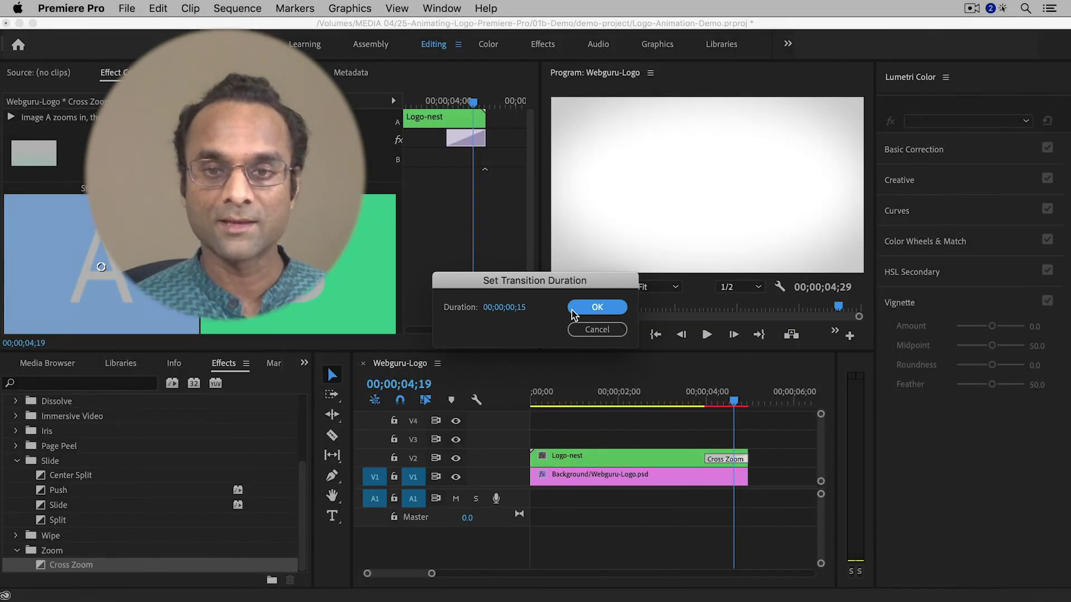
{"action": "left_click", "coordinate": [573, 315]}
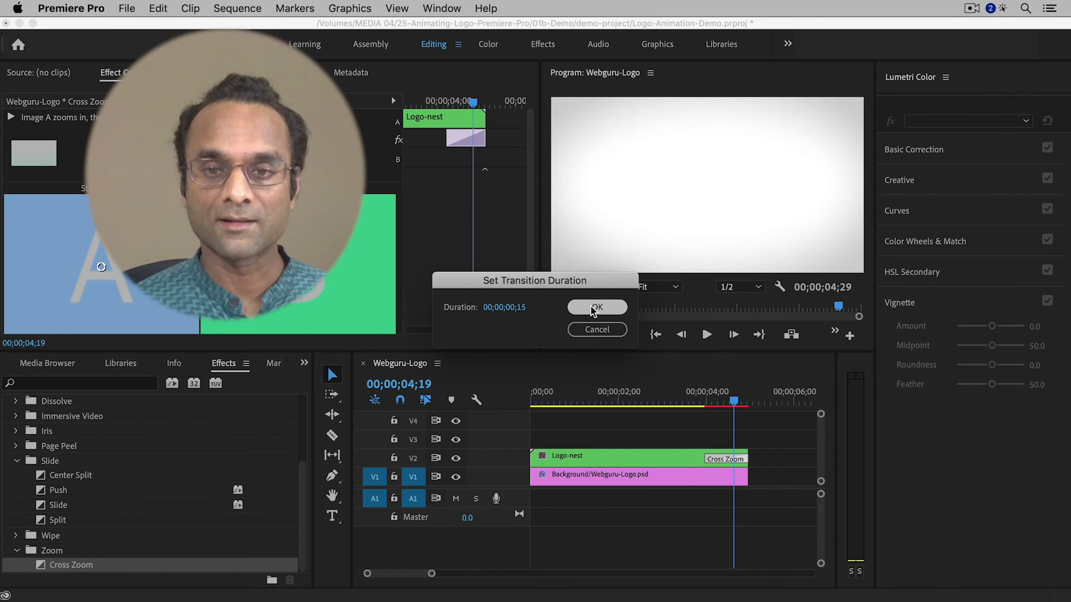
Play the complete logo animation from the sequence start to review the shortened exit transition.
{"action": "left_click", "coordinate": [703, 403]}
{"action": "left_click", "coordinate": [532, 403]}
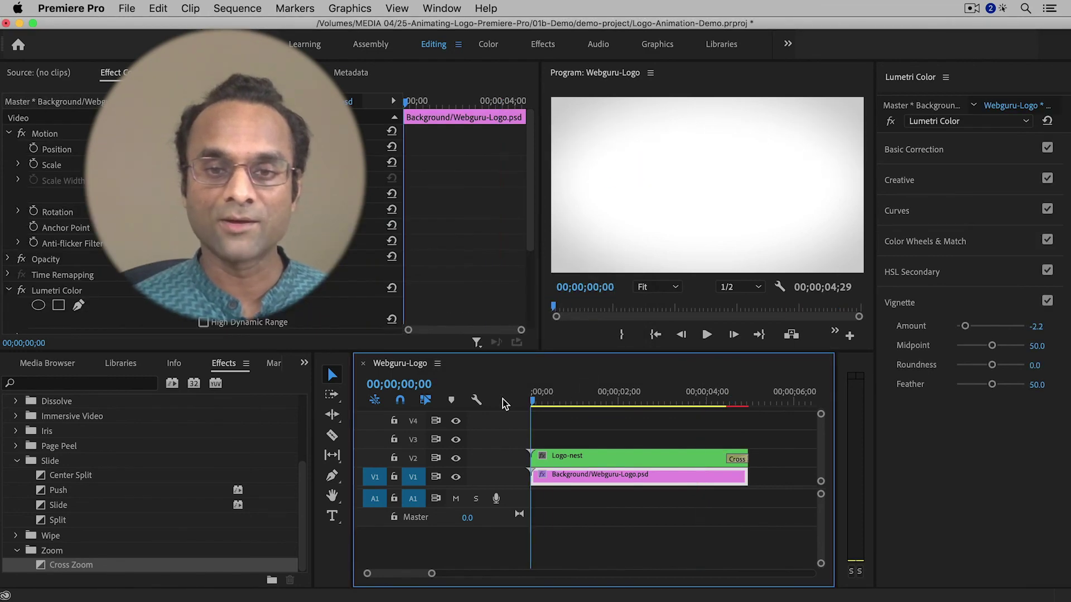
{"action": "key", "text": "space"}
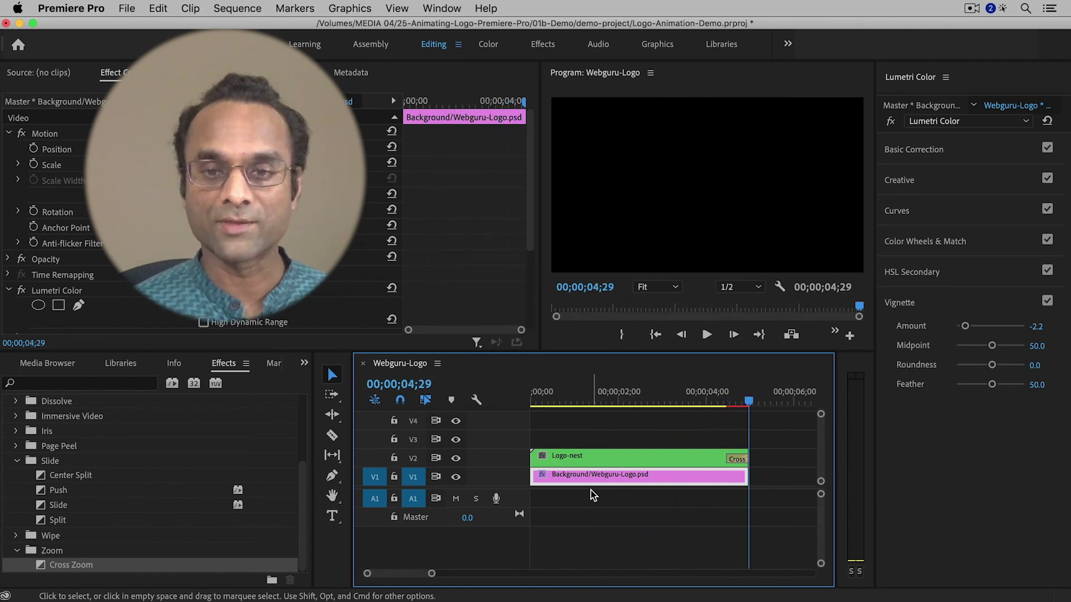
{"action": "left_click", "coordinate": [531, 397]}
{"action": "key", "text": "space"}
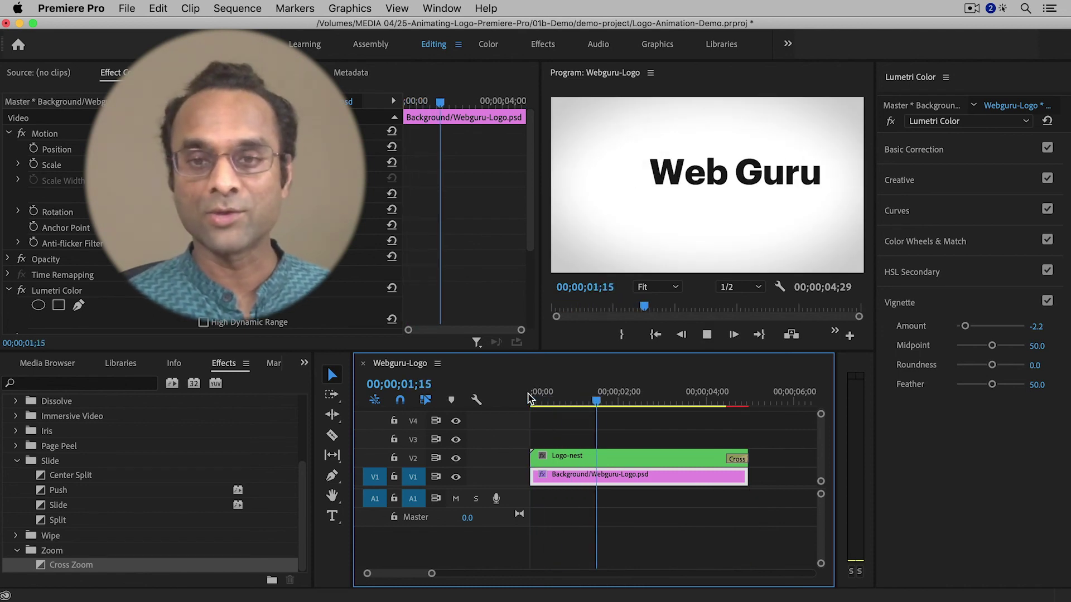